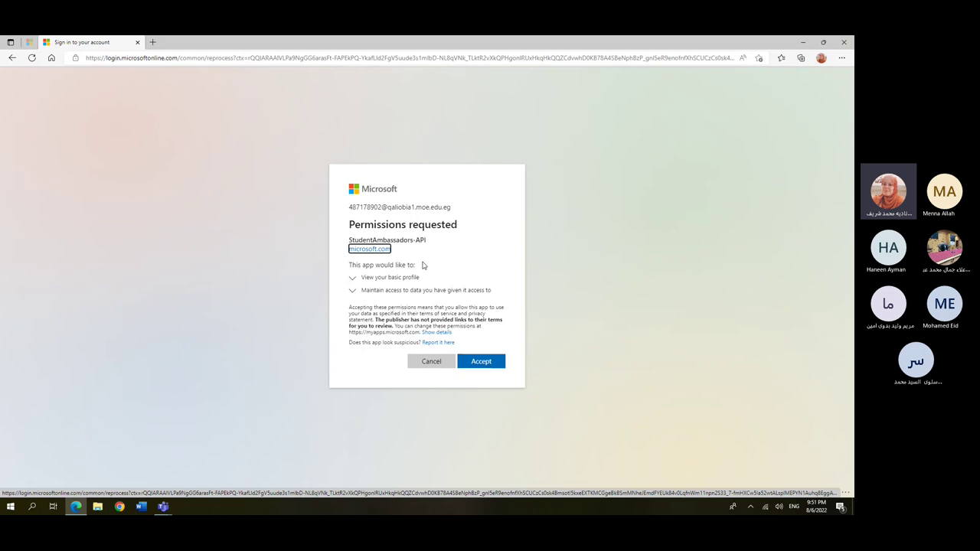
# Accept the permissions requested by StudentAmbassadors-API
pyautogui.click(485, 367)
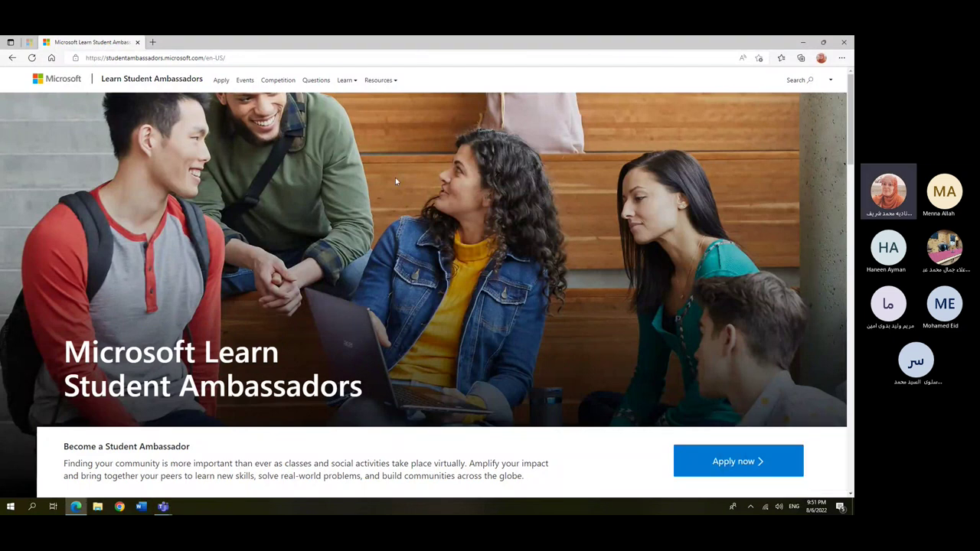
# Examine the Student Ambassadors home page from the introduction through the reasons to apply and the milestone badges
pyautogui.scroll(-1, 548, 245)
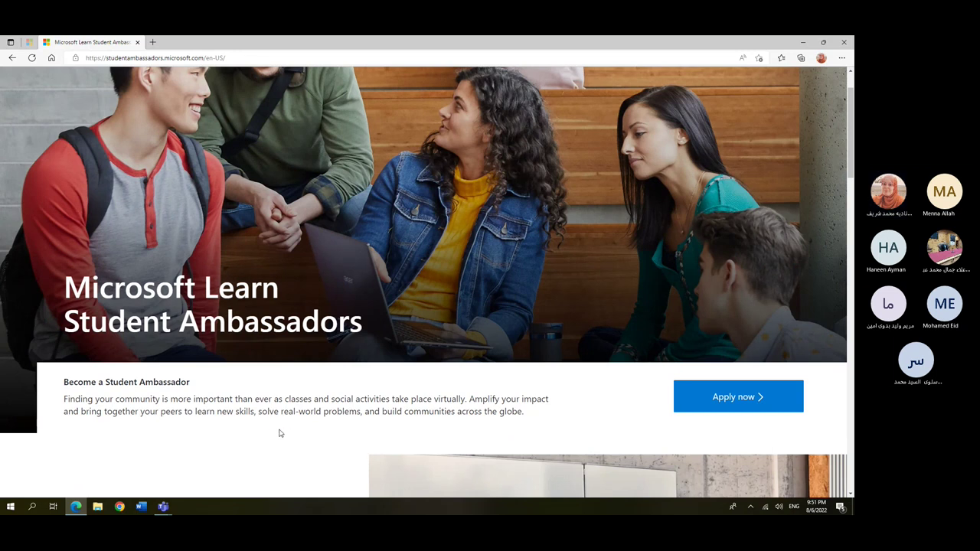
pyautogui.scroll(-3, 279, 433)
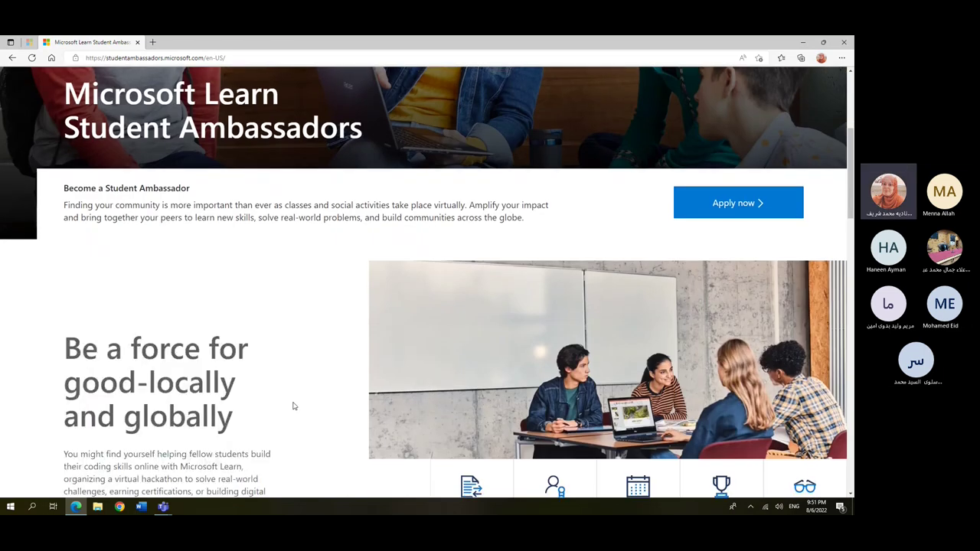
pyautogui.scroll(-2, 293, 406)
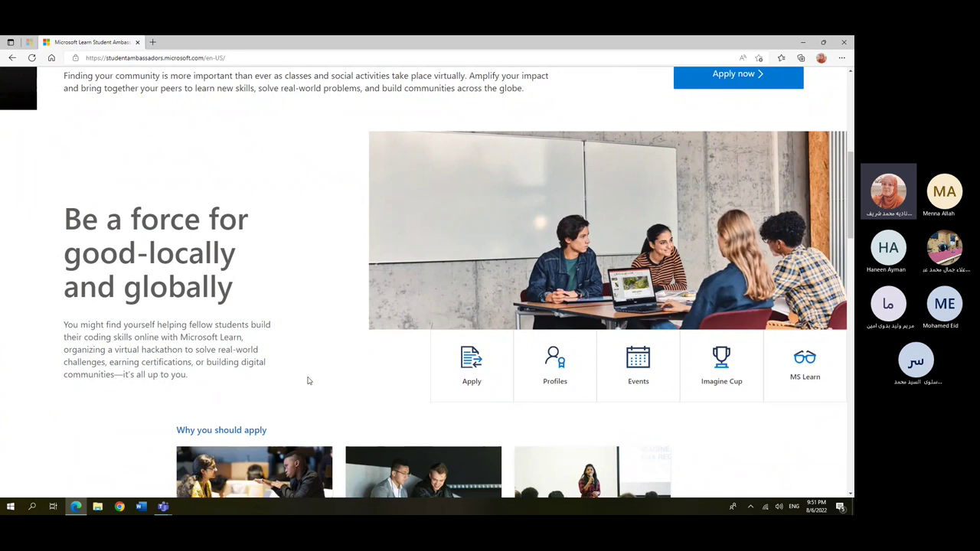
pyautogui.scroll(-3, 308, 380)
pyautogui.scroll(-2, 216, 134)
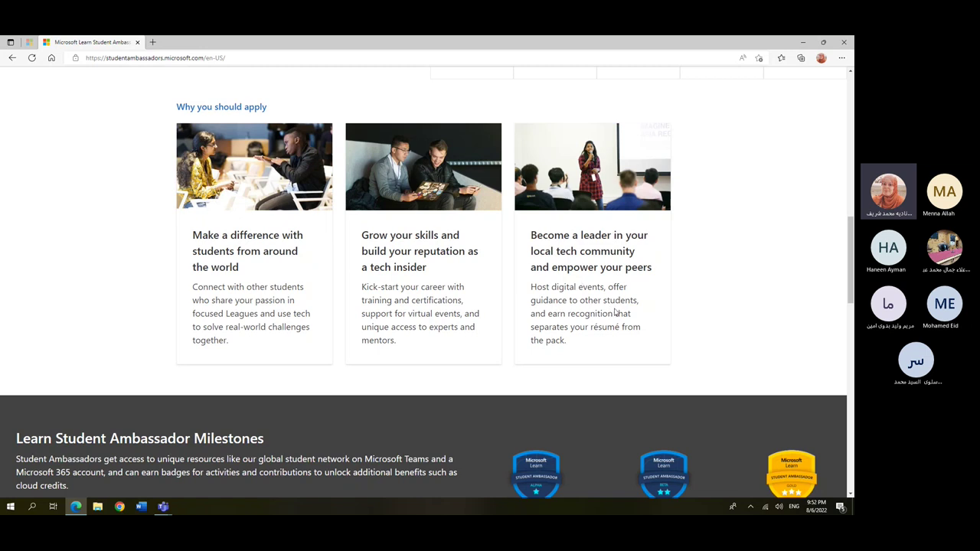
pyautogui.scroll(-1, 613, 311)
pyautogui.scroll(-1, 622, 317)
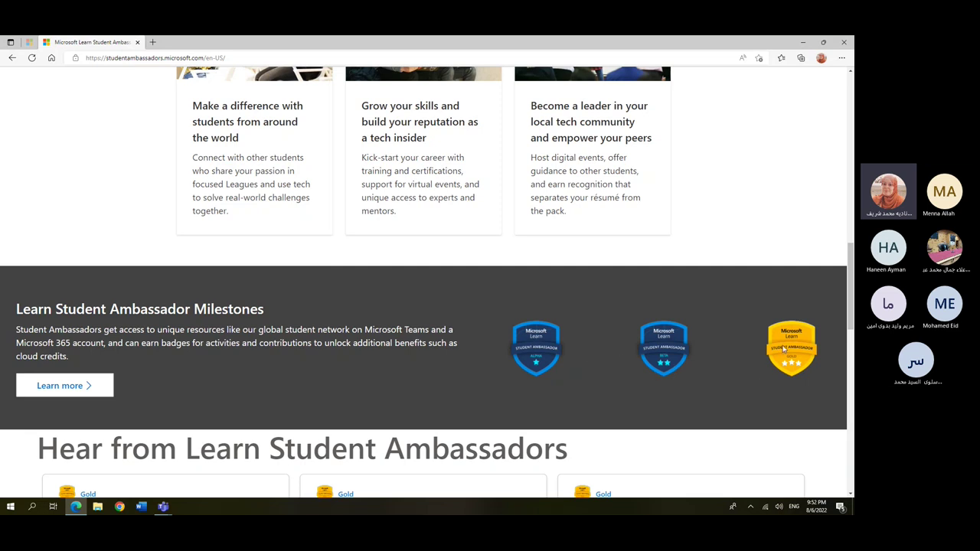
pyautogui.scroll(-1, 375, 380)
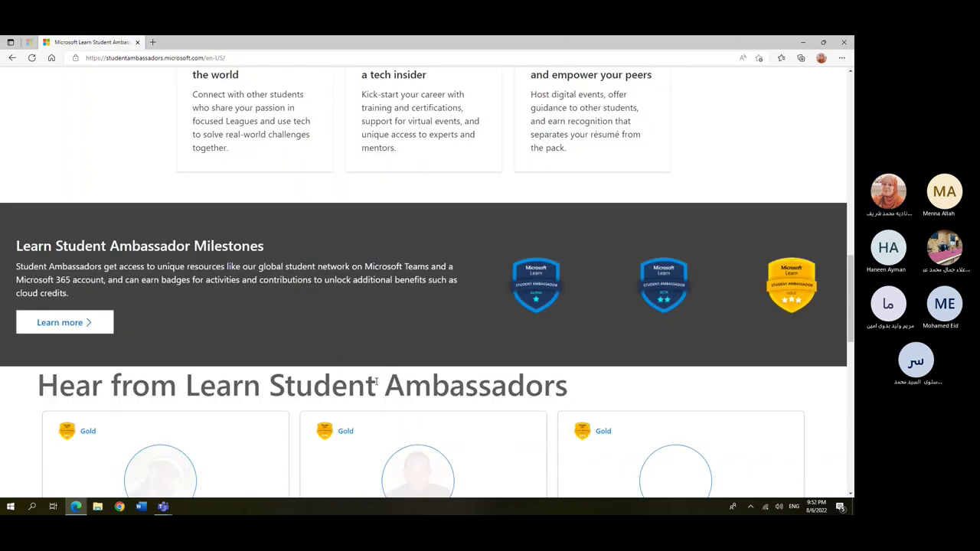
pyautogui.scroll(-3, 376, 381)
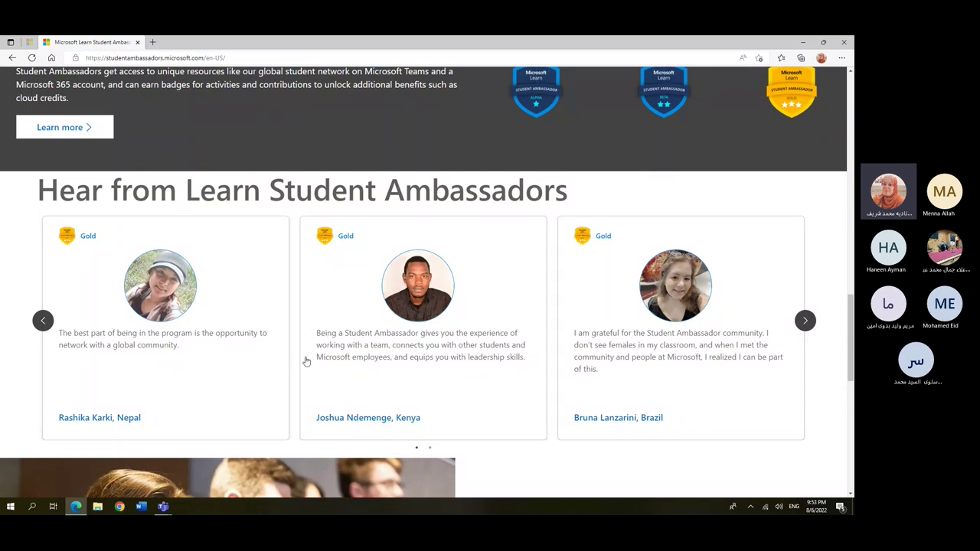
# Show the second set of ambassador testimonials and look over the rest of the home page
pyautogui.click(806, 322)
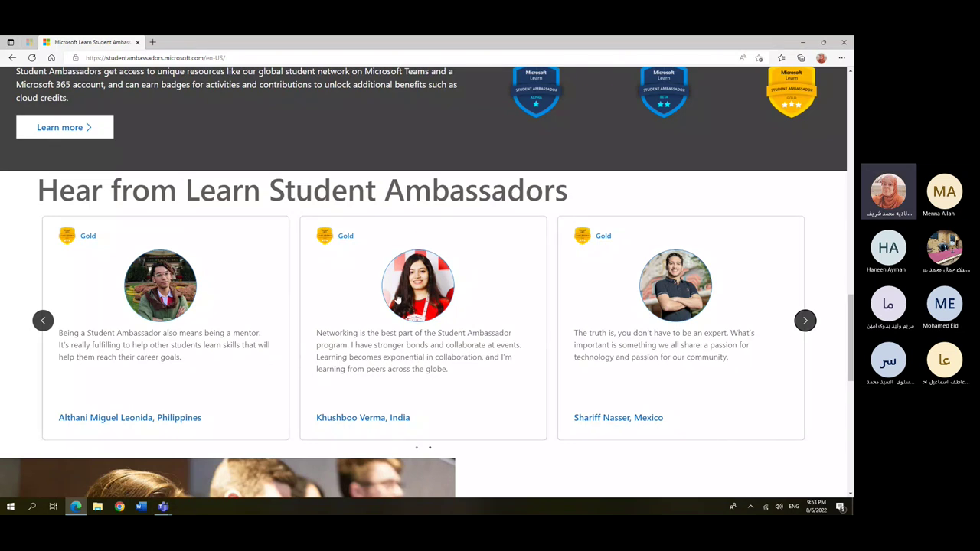
pyautogui.scroll(-3, 400, 297)
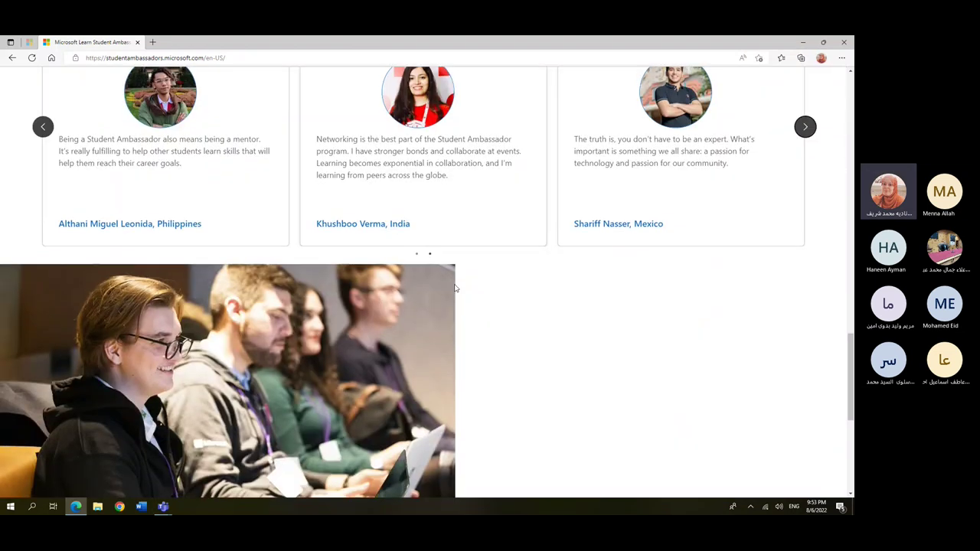
pyautogui.scroll(-3, 487, 278)
pyautogui.scroll(-3, 509, 276)
pyautogui.scroll(3, 526, 258)
pyautogui.scroll(8, 527, 255)
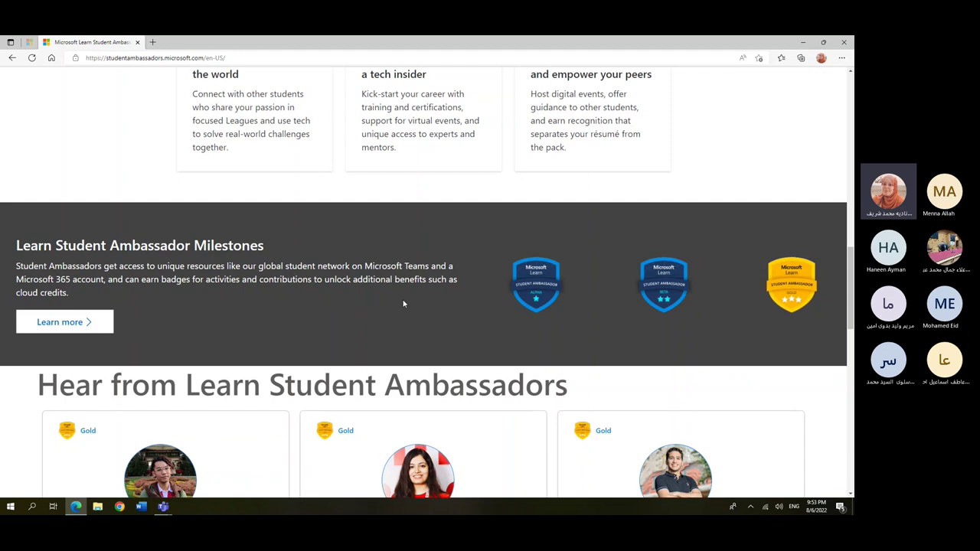
pyautogui.scroll(1, 403, 304)
pyautogui.scroll(8, 403, 304)
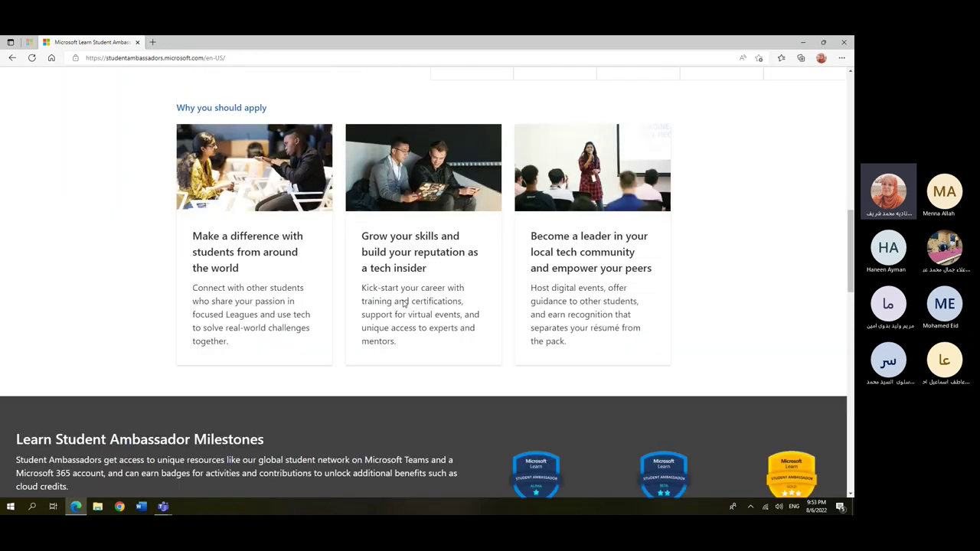
pyautogui.scroll(5, 404, 304)
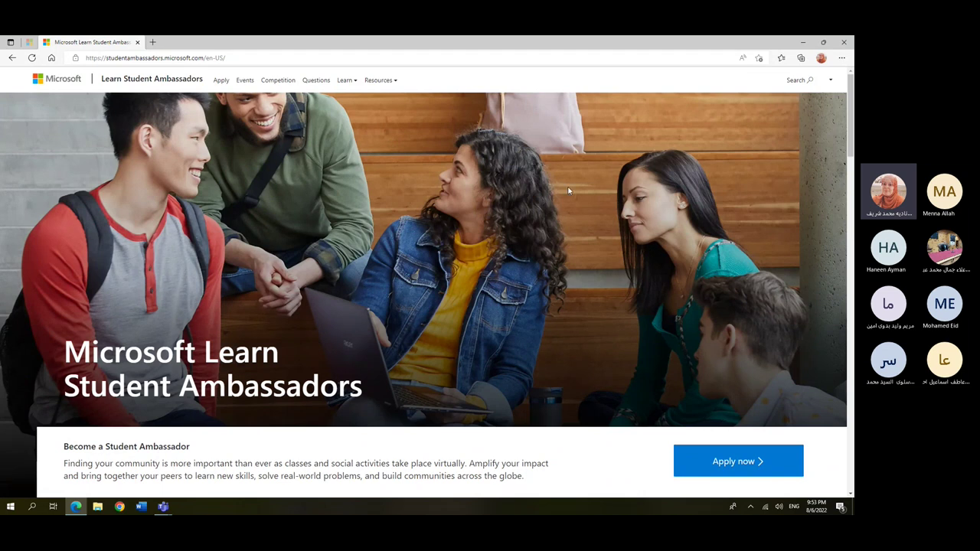
# Start a Student Ambassador application and agree to the Privacy and Terms Agreement
pyautogui.scroll(-1, 711, 395)
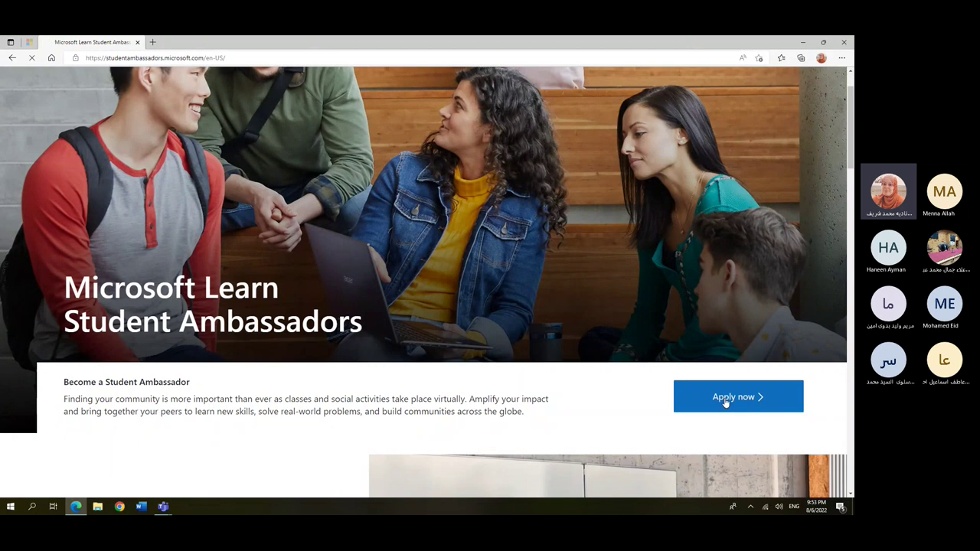
pyautogui.click(724, 399)
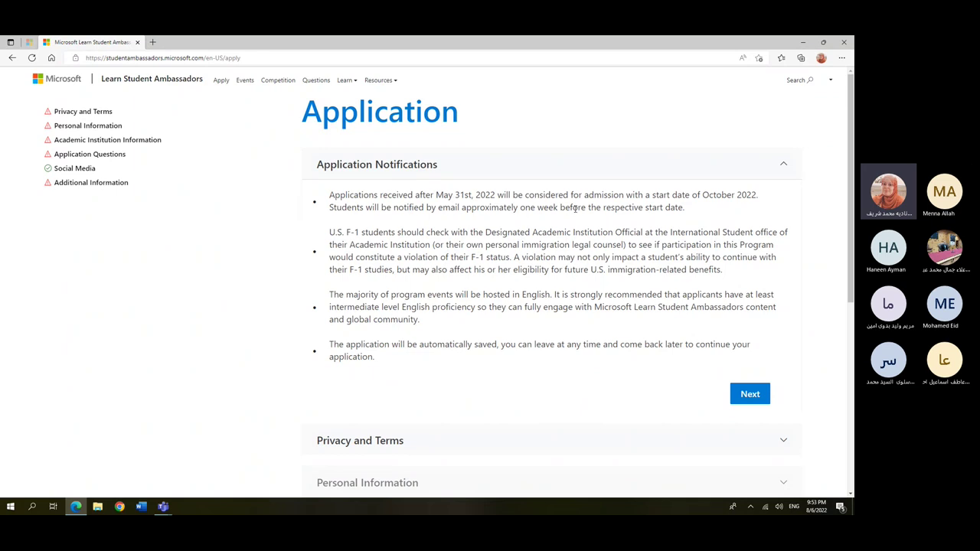
pyautogui.scroll(-3, 575, 208)
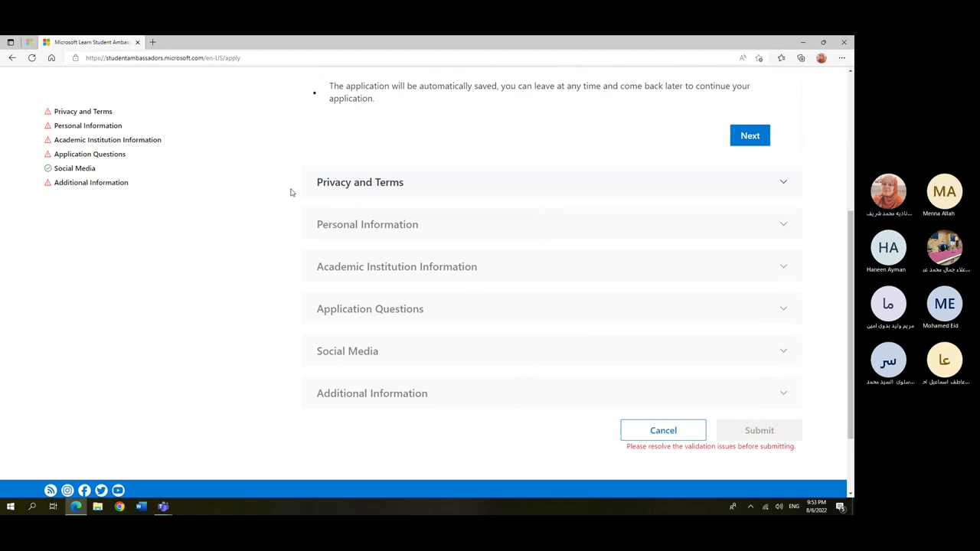
pyautogui.click(782, 183)
pyautogui.scroll(-2, 783, 187)
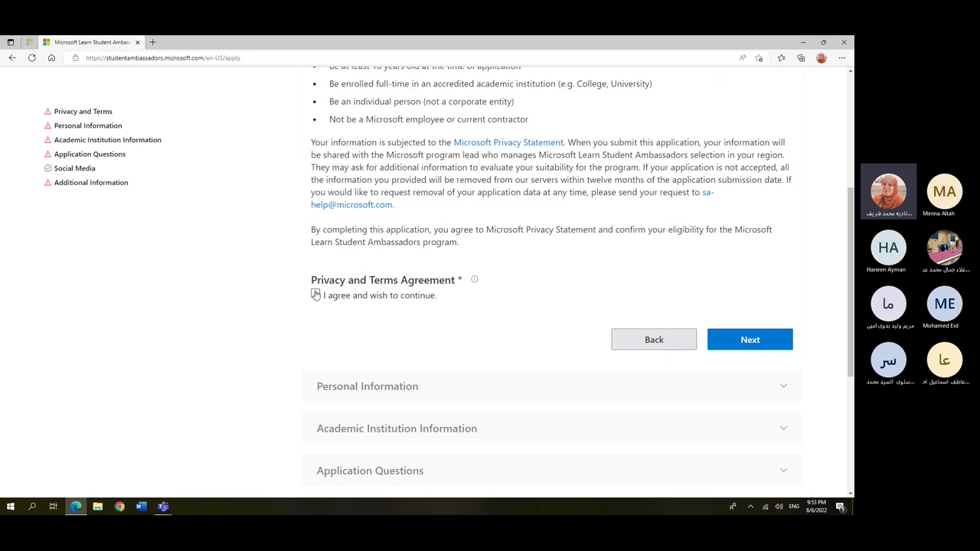
pyautogui.click(315, 296)
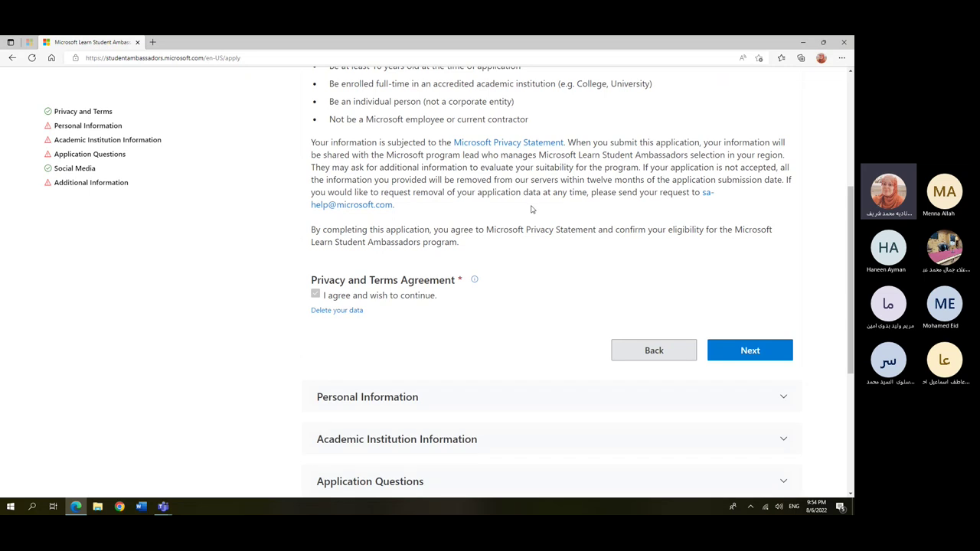
# Review the eligibility terms, then expand the Personal Information section and look at the Pronoun options
pyautogui.scroll(1, 531, 209)
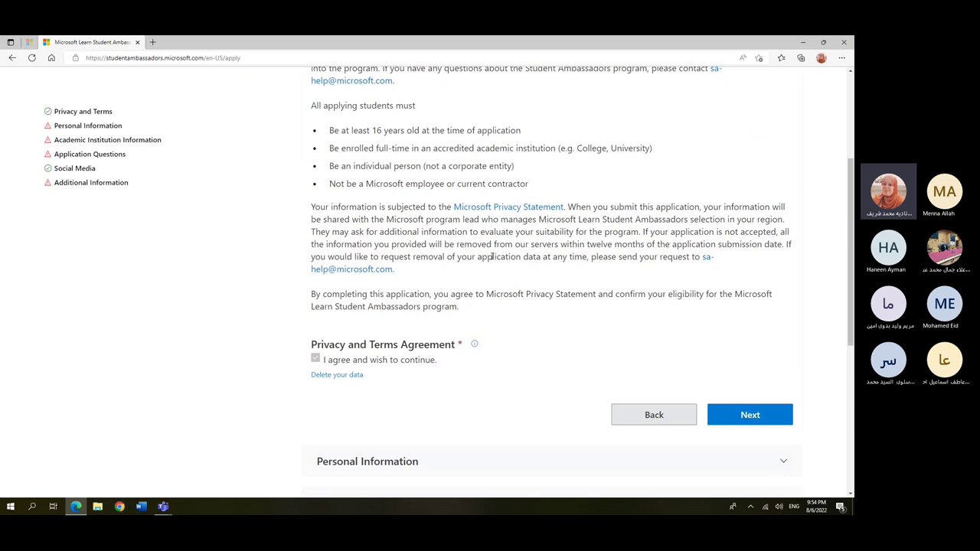
pyautogui.scroll(-3, 491, 257)
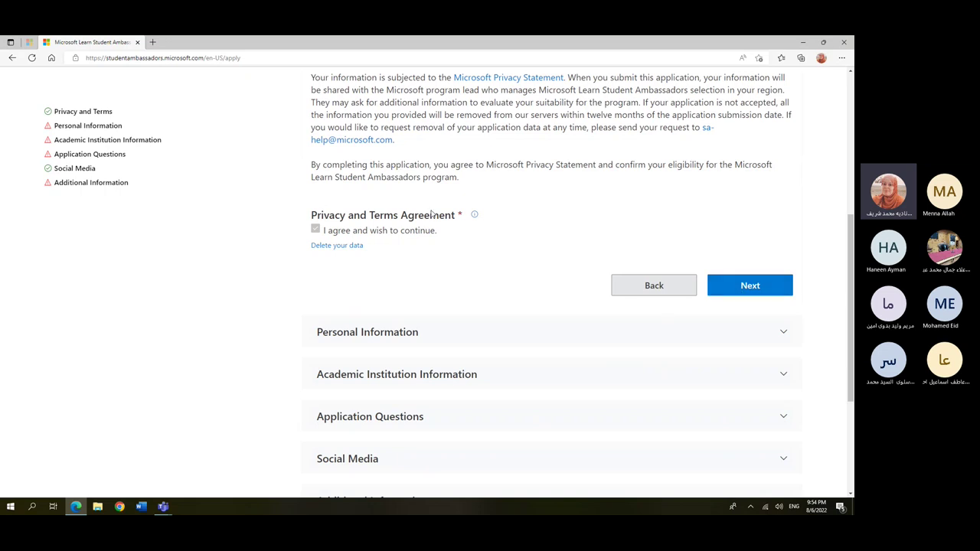
pyautogui.scroll(-3, 440, 217)
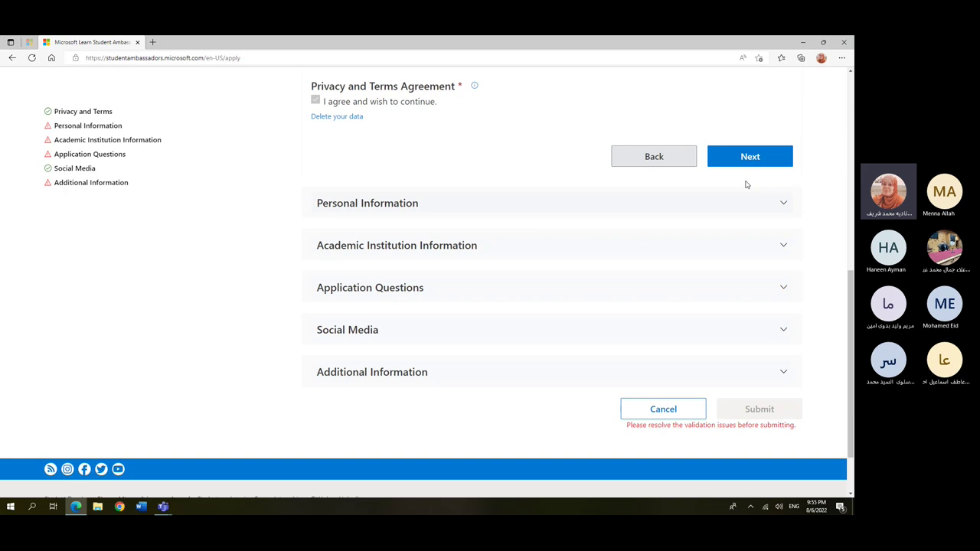
pyautogui.click(783, 207)
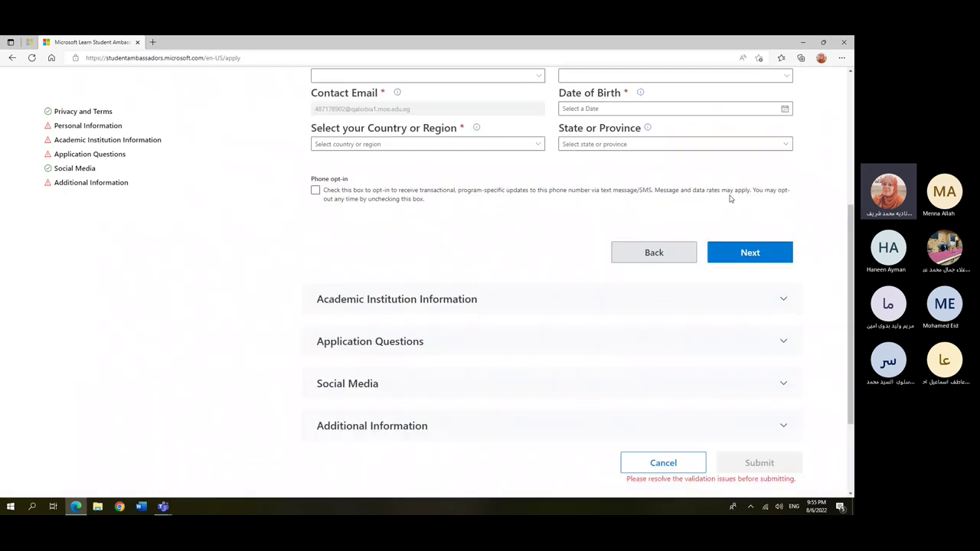
pyautogui.scroll(3, 729, 199)
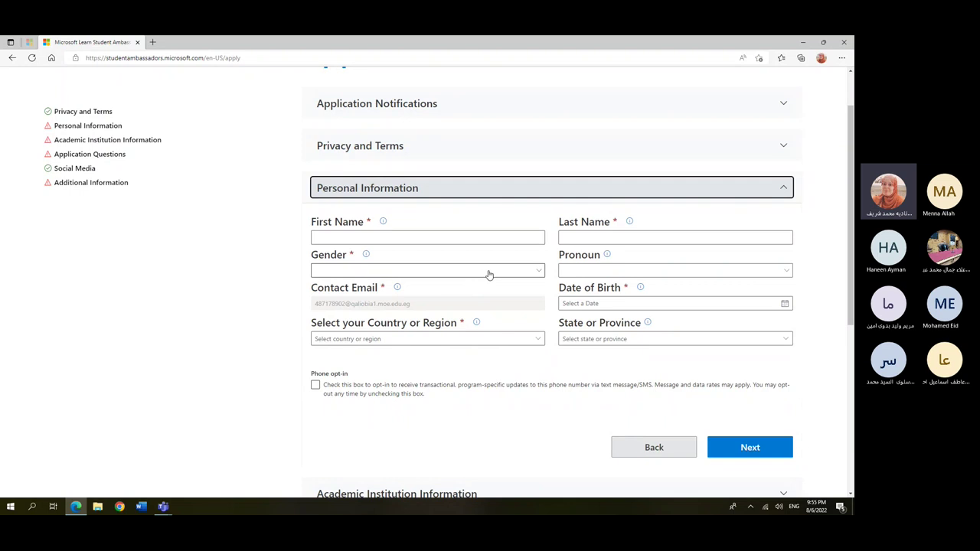
pyautogui.click(626, 270)
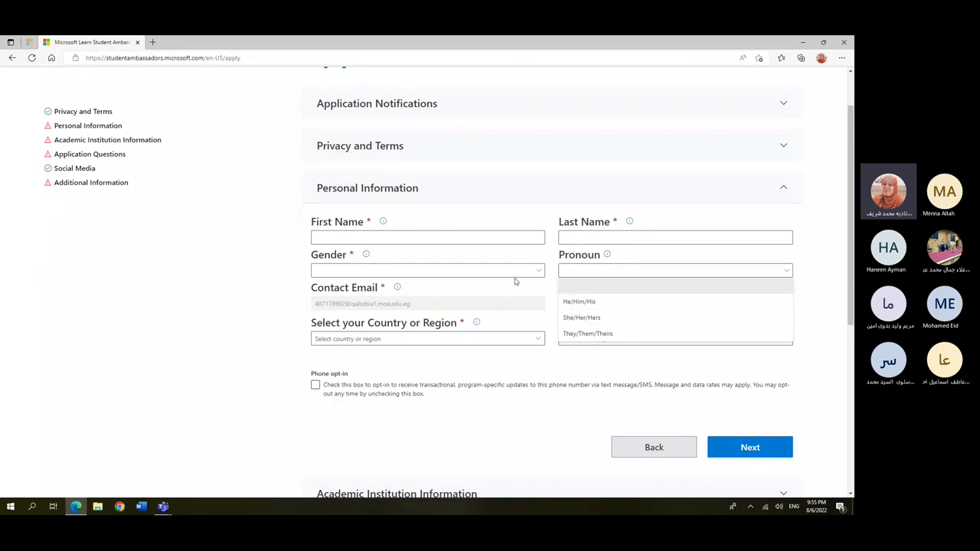
pyautogui.click(513, 304)
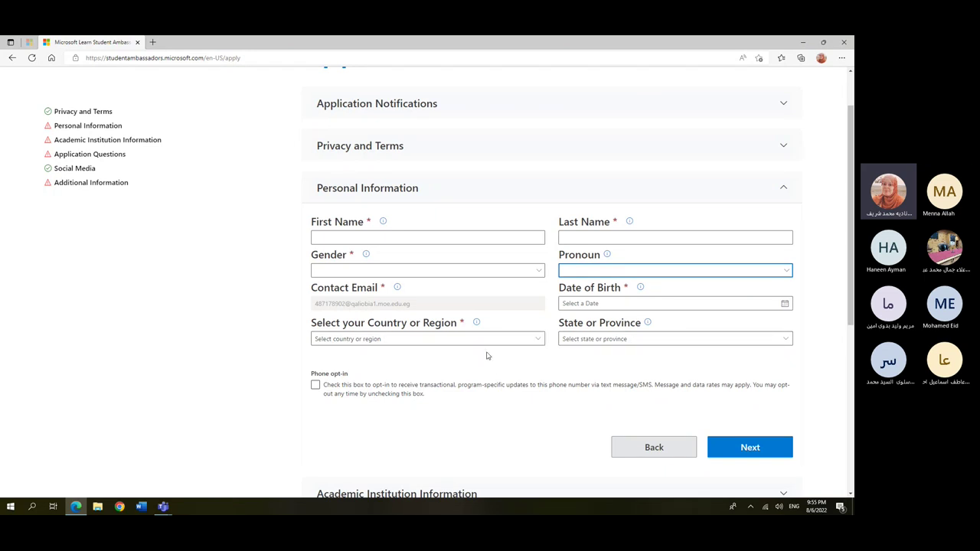
# Set the country or region to Egypt in Personal Information and look through the State or Province options
pyautogui.click(538, 341)
pyautogui.scroll(-10, 611, 289)
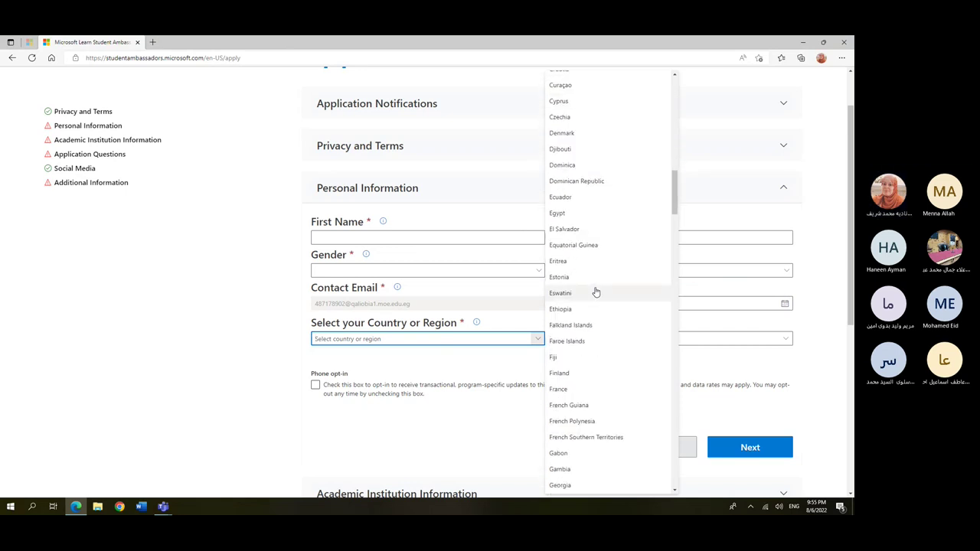
pyautogui.click(570, 216)
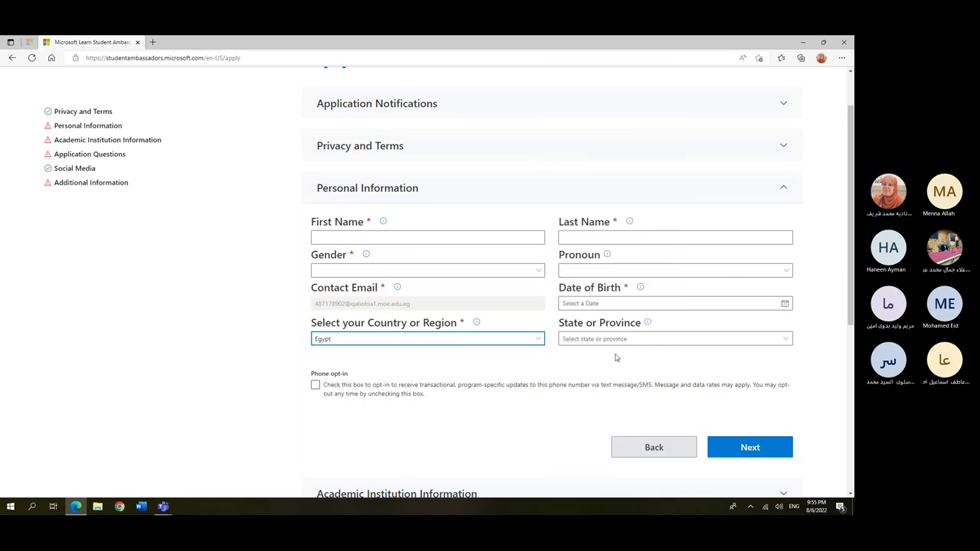
pyautogui.click(792, 344)
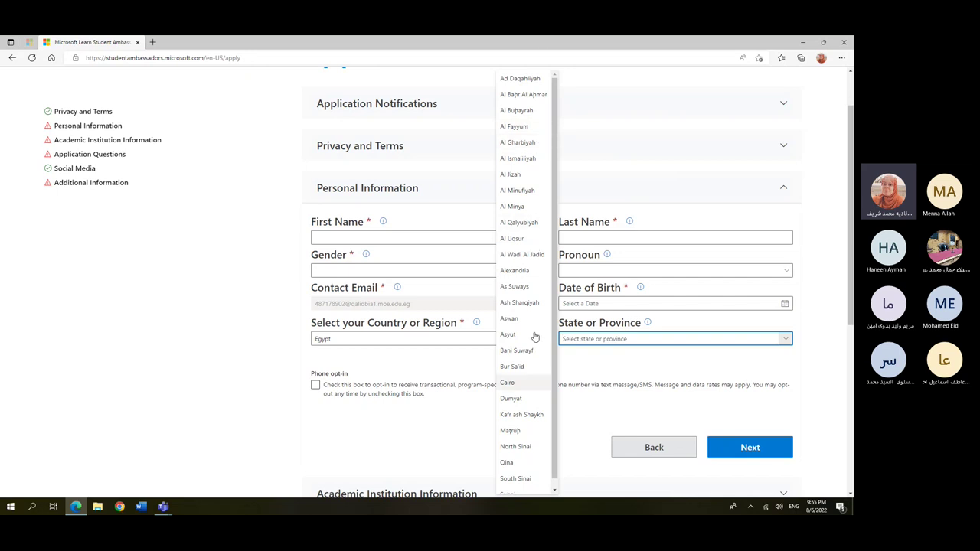
pyautogui.click(820, 369)
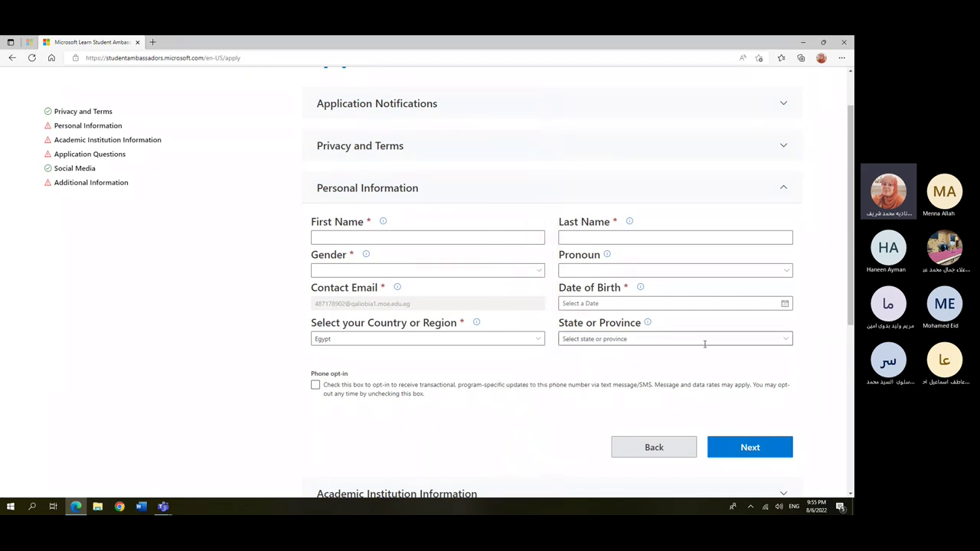
# Expand the Academic Institution Information section and look through the Degree Program options
pyautogui.scroll(-1, 657, 382)
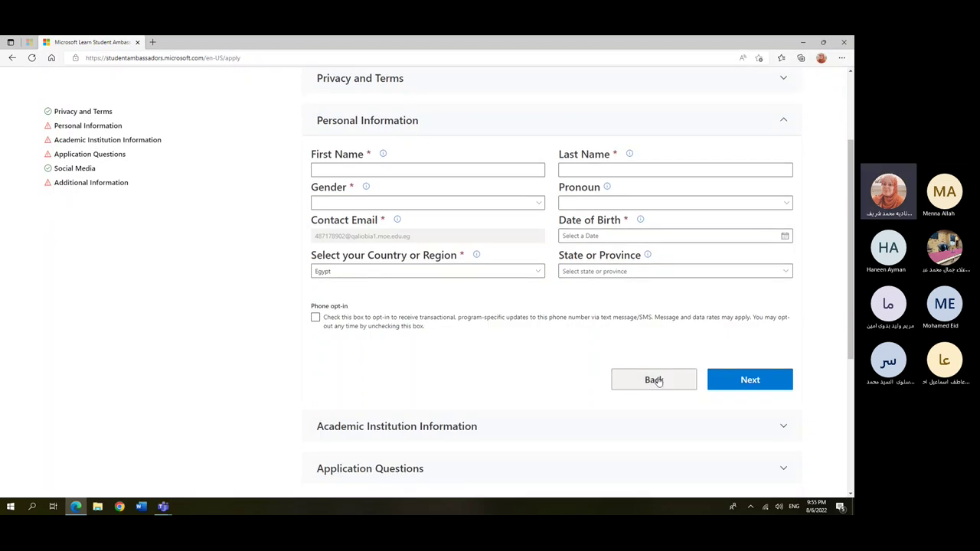
pyautogui.scroll(-2, 477, 306)
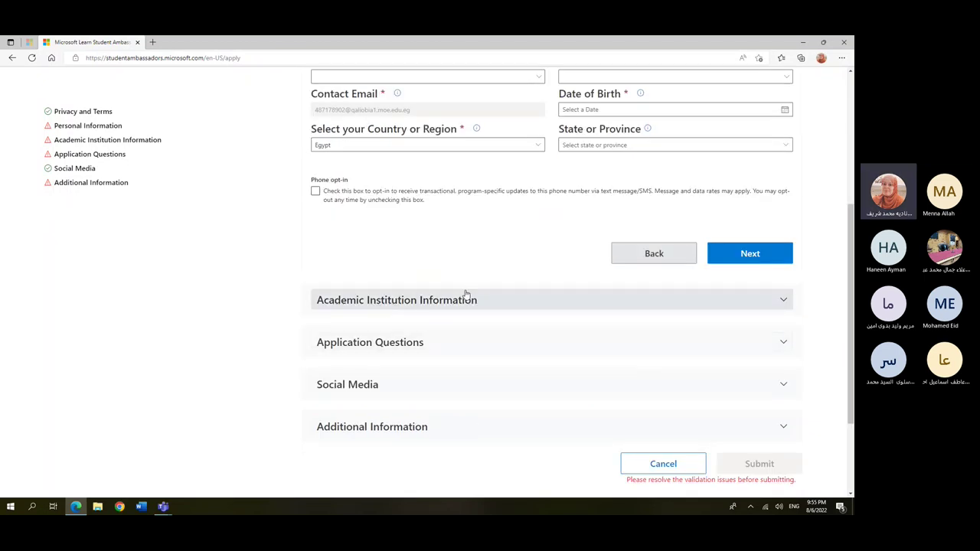
pyautogui.click(789, 301)
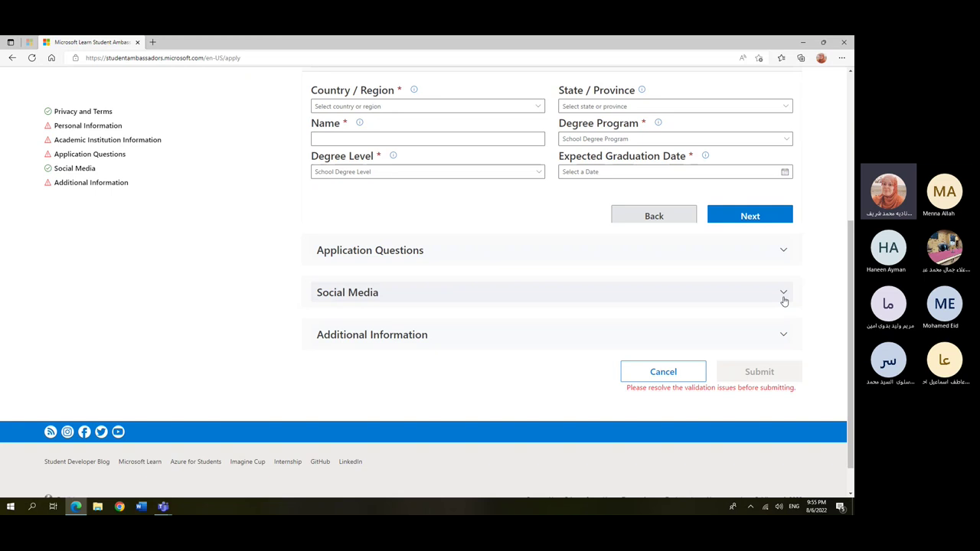
pyautogui.scroll(4, 484, 297)
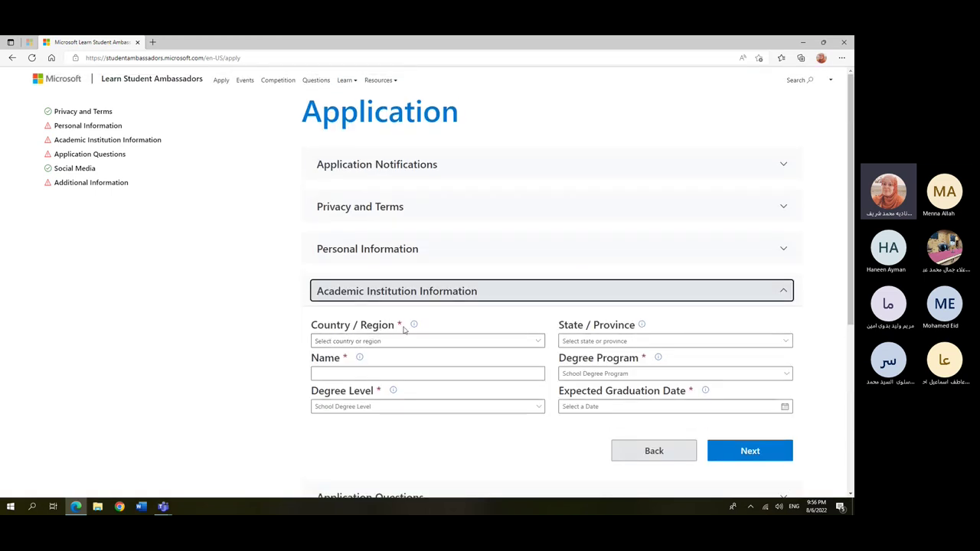
pyautogui.click(369, 372)
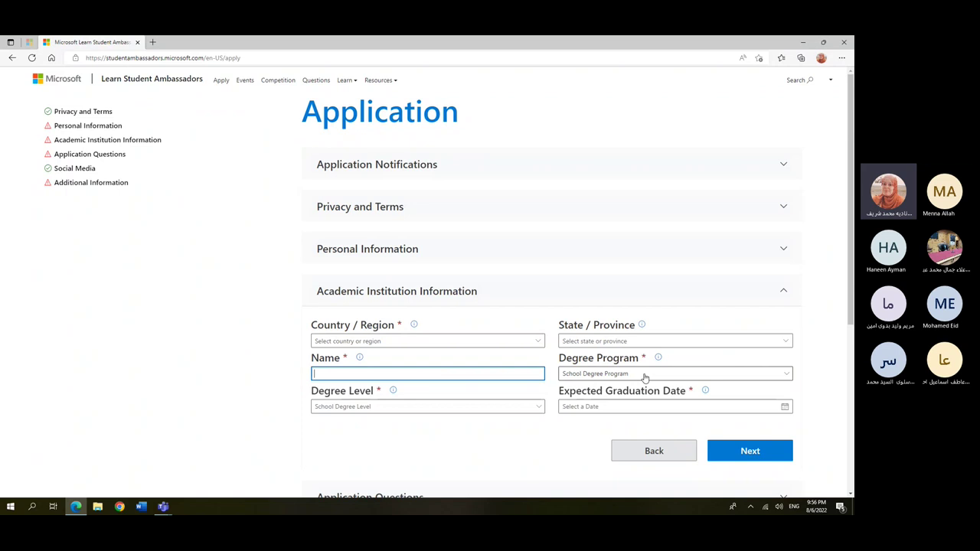
pyautogui.click(786, 380)
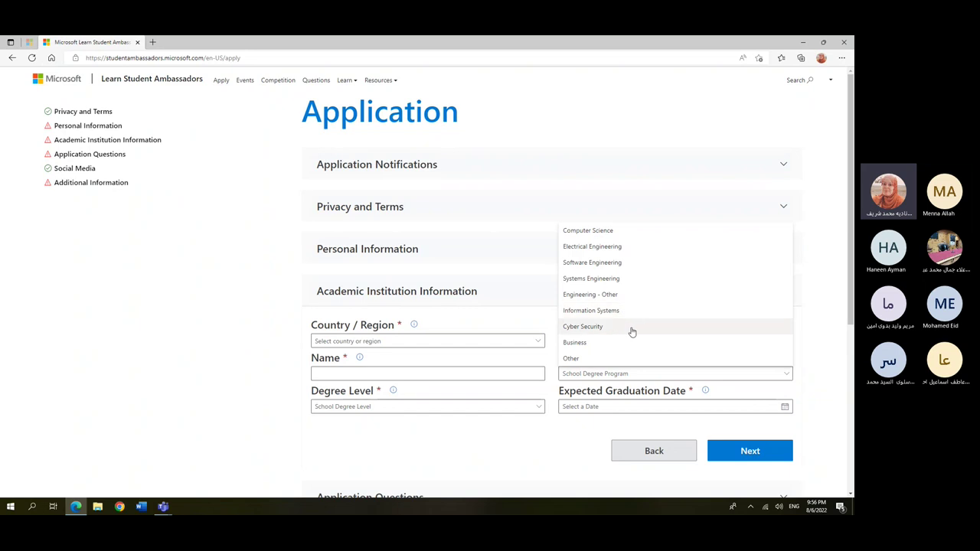
pyautogui.click(618, 374)
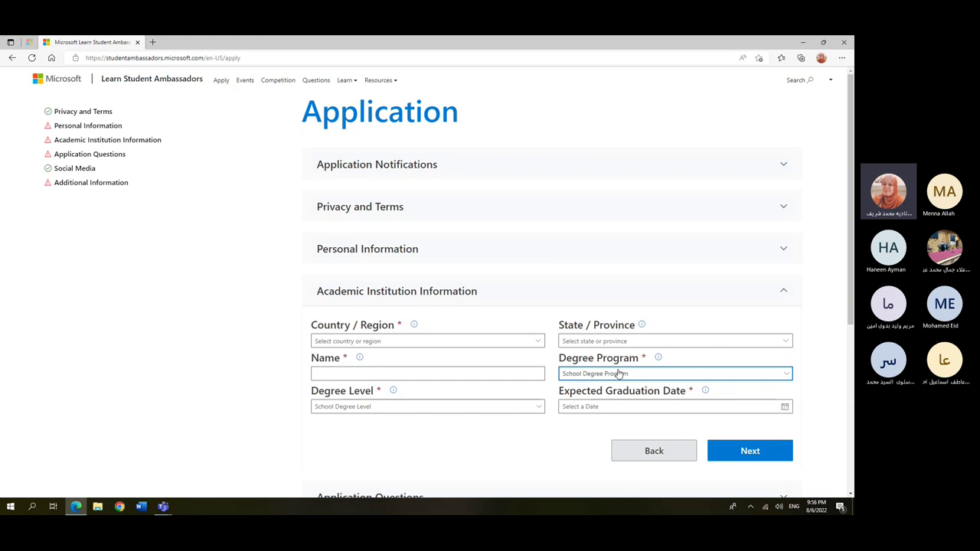
# Look at the Degree Level options and the Expected Graduation Date field in the academic section
pyautogui.click(375, 407)
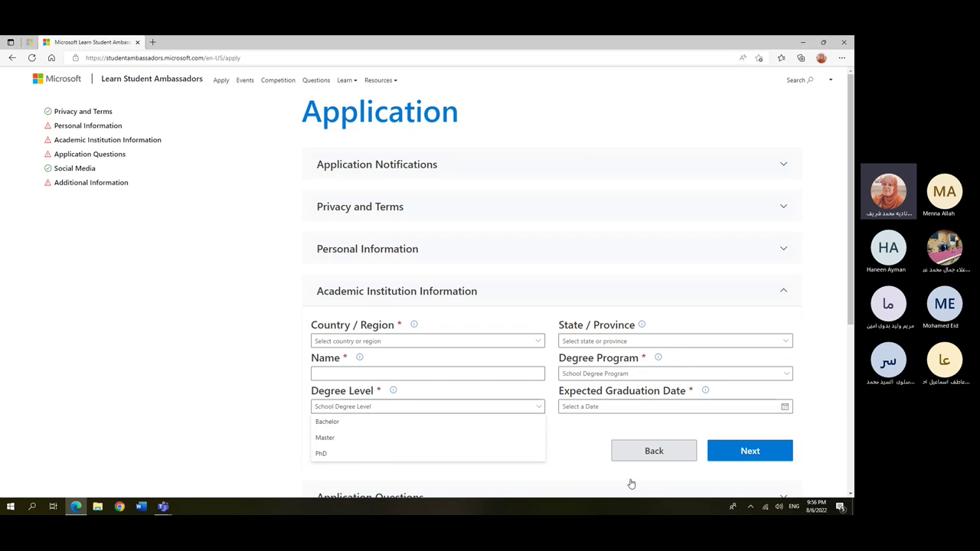
pyautogui.click(579, 461)
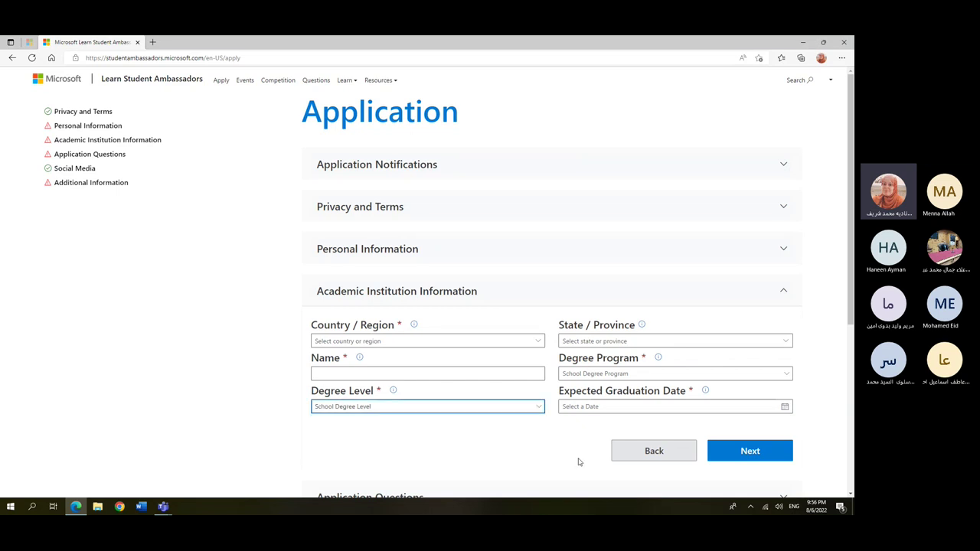
pyautogui.click(593, 407)
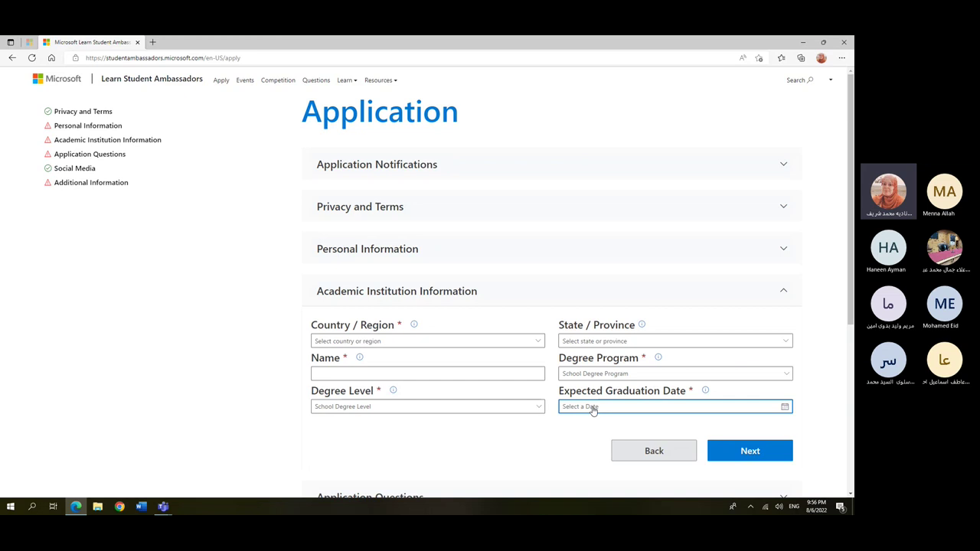
pyautogui.click(578, 452)
# Expand Application Questions, choose Inspire (How have you acted as an agent of change) for the video, and activate the Inspire link field
pyautogui.scroll(-2, 394, 437)
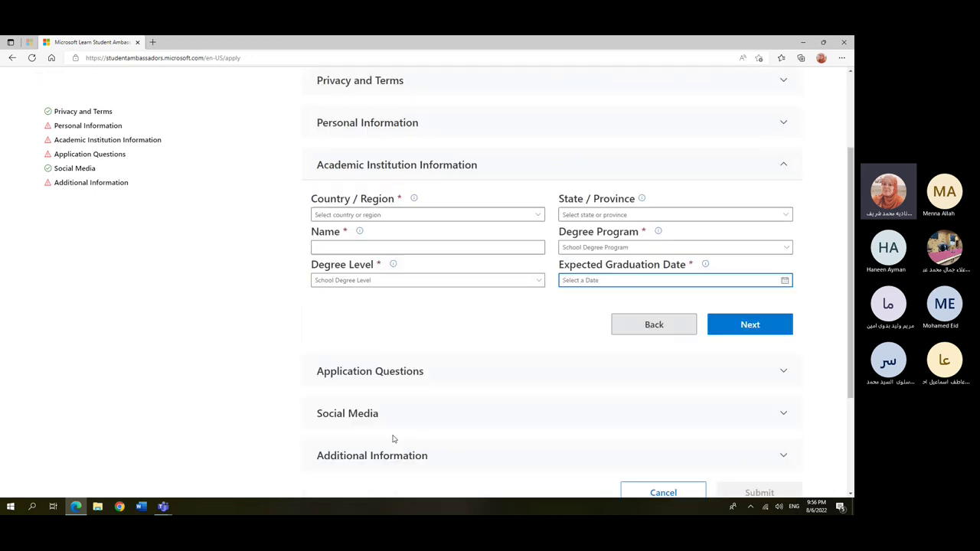
pyautogui.scroll(-2, 565, 389)
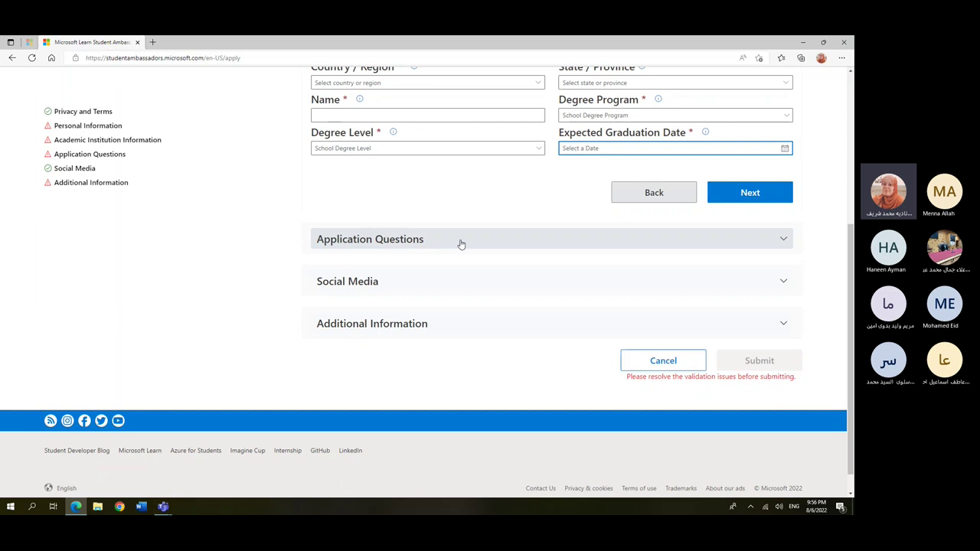
pyautogui.click(782, 241)
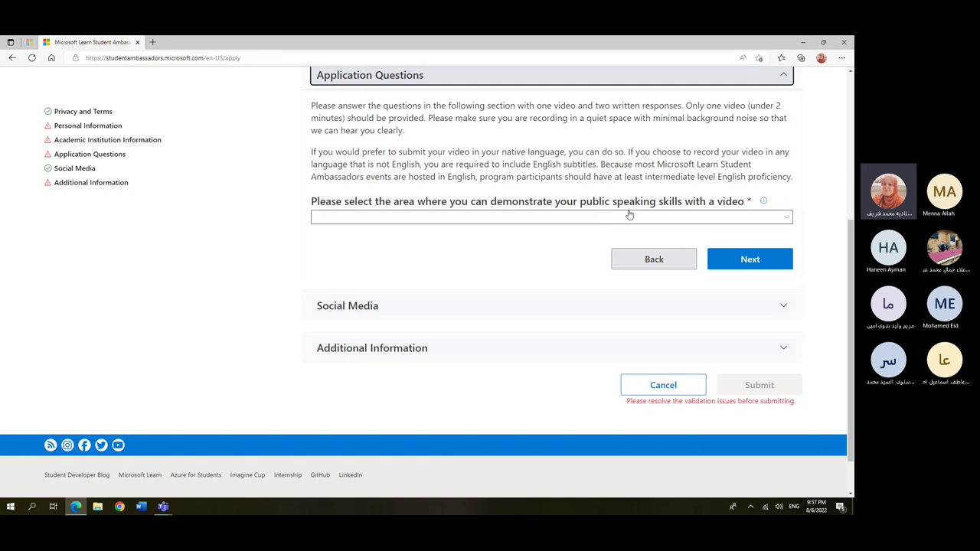
pyautogui.click(559, 220)
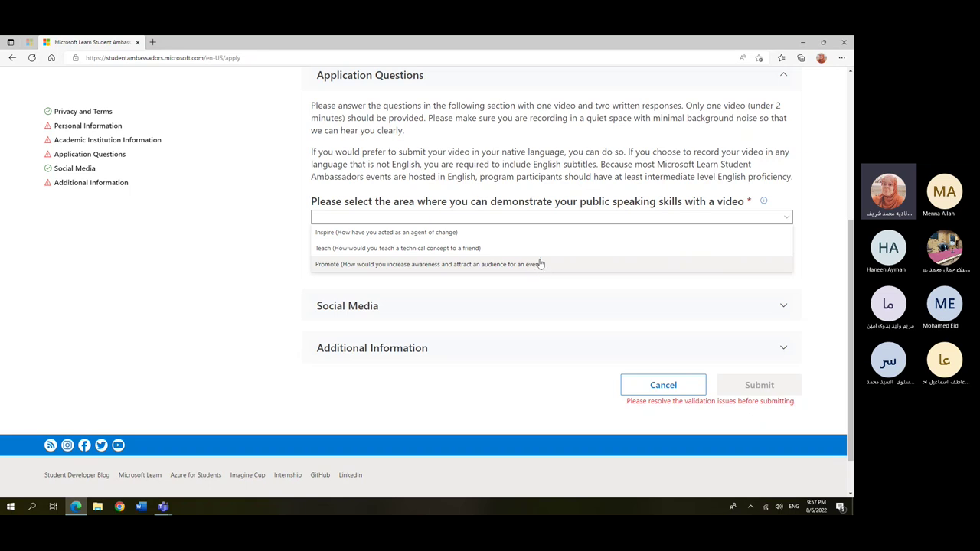
pyautogui.click(462, 233)
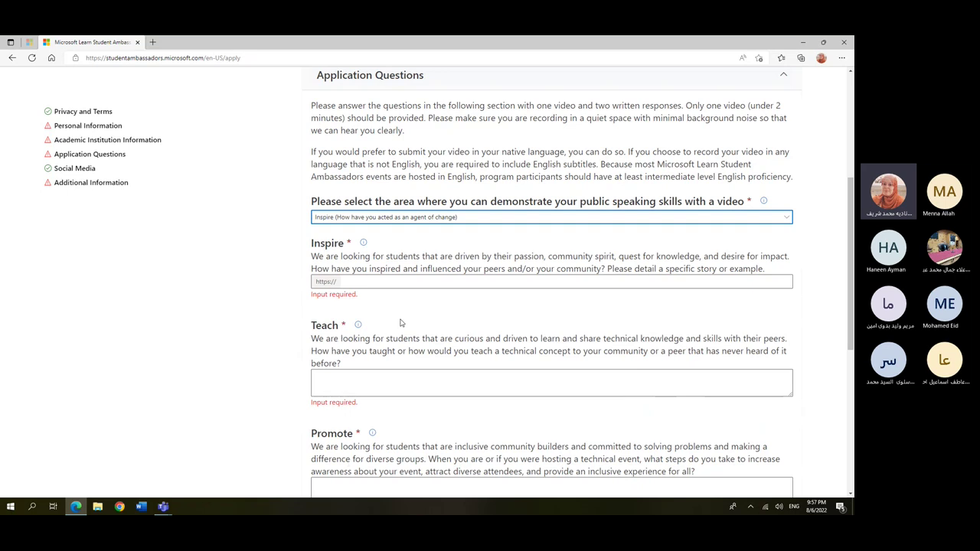
pyautogui.scroll(-1, 400, 323)
pyautogui.click(417, 216)
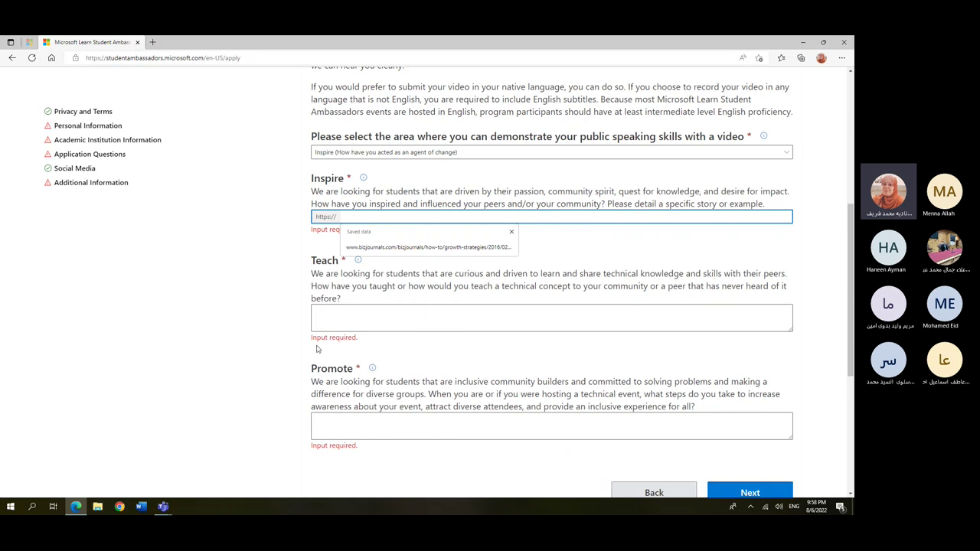
# Enter the sample text "ghfgfff" as the Teach answer and "cv" as the Promote answer
pyautogui.click(360, 325)
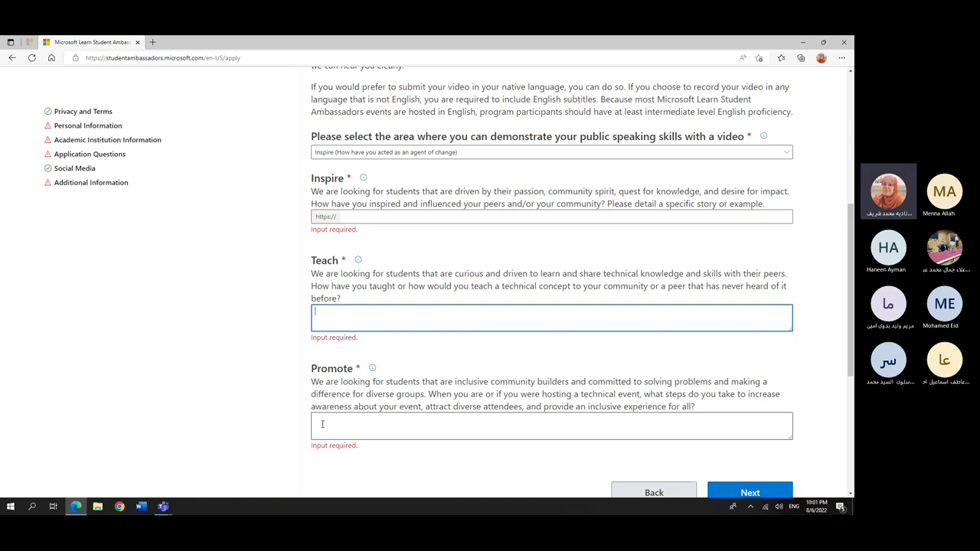
pyautogui.write('ghfgfff')
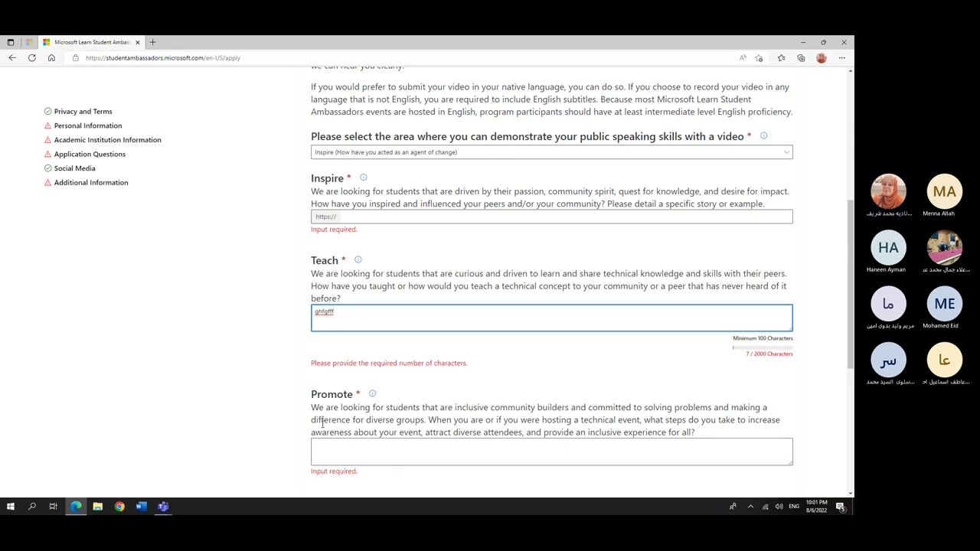
pyautogui.click(410, 455)
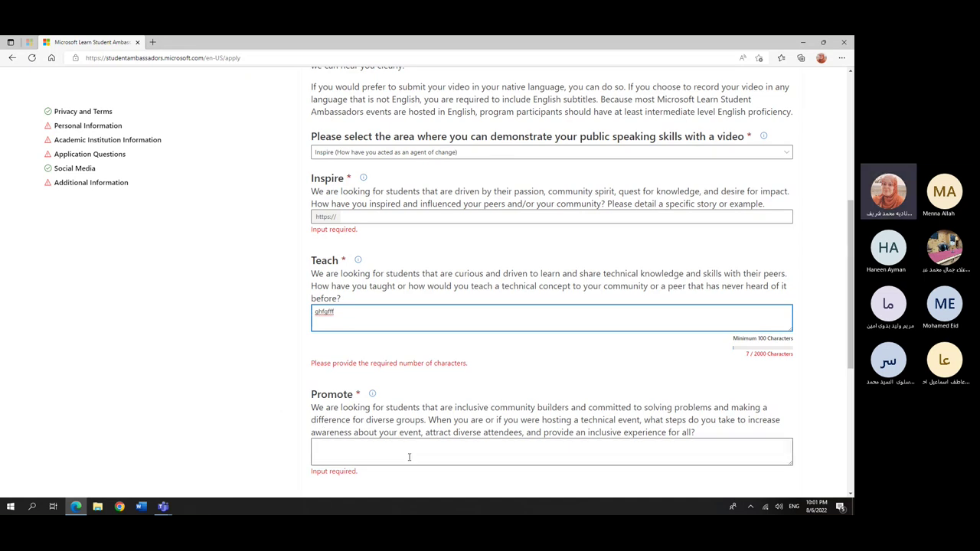
pyautogui.write('cv')
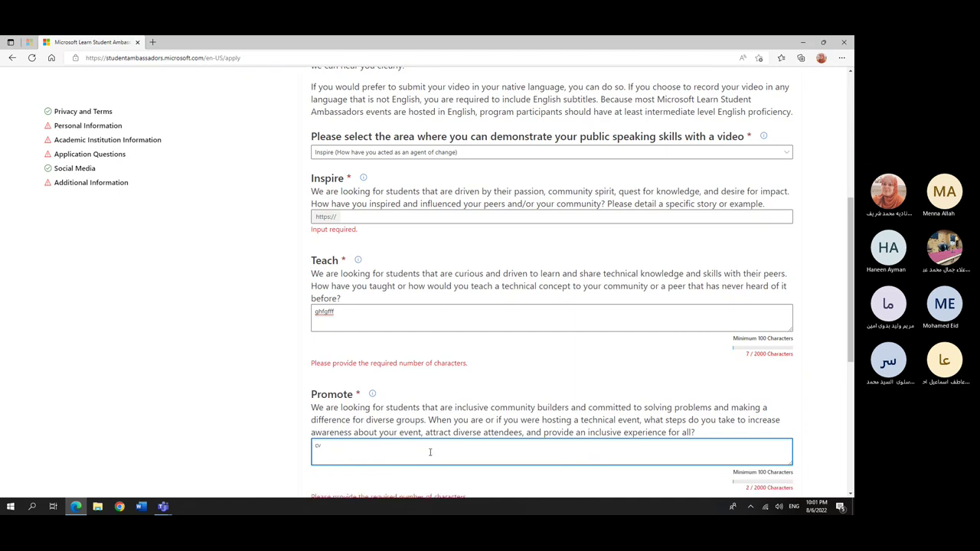
# Clear the sample text from the Teach and Promote answers
pyautogui.scroll(-1, 670, 477)
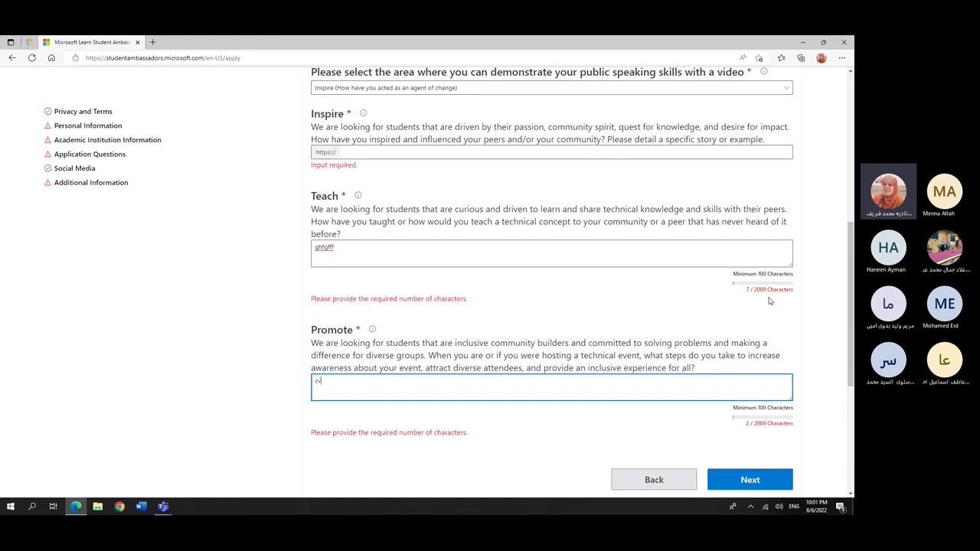
pyautogui.moveTo(336, 248); pyautogui.dragTo(273, 251)
pyautogui.press('BackSpace')
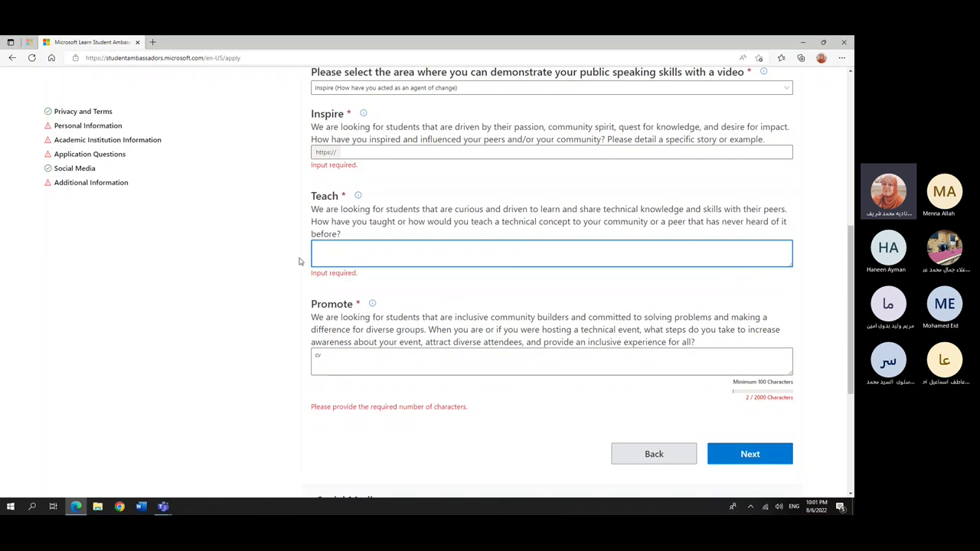
pyautogui.moveTo(312, 355); pyautogui.dragTo(298, 357)
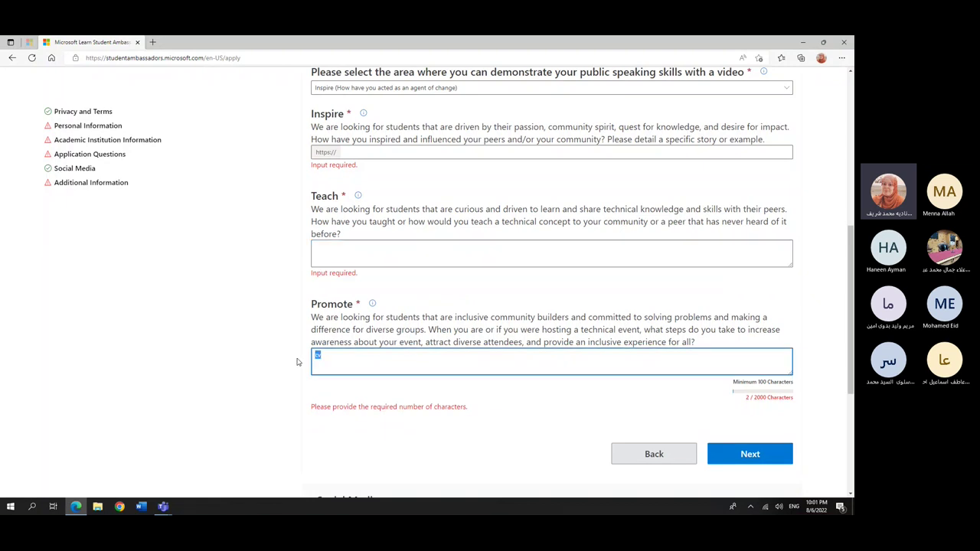
pyautogui.press('BackSpace')
# Expand the Social Media section and review its optional blog, video, resume, GitHub and social profile URL fields
pyautogui.scroll(-2, 369, 368)
pyautogui.scroll(-1, 494, 361)
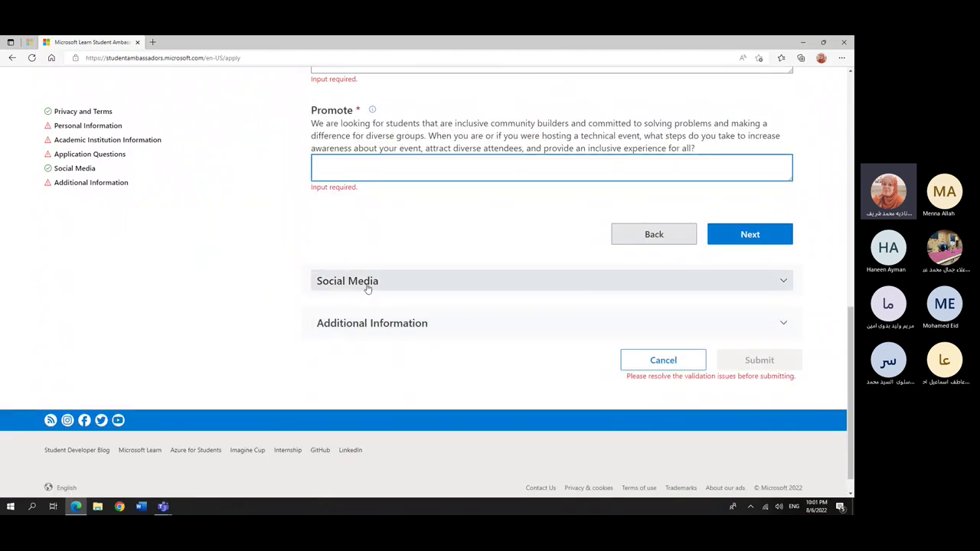
pyautogui.click(782, 280)
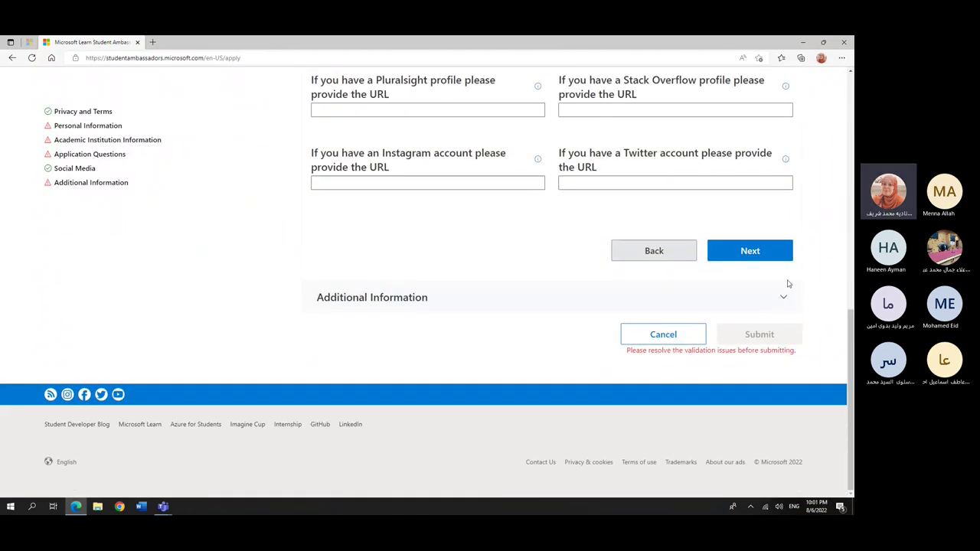
pyautogui.scroll(3, 605, 255)
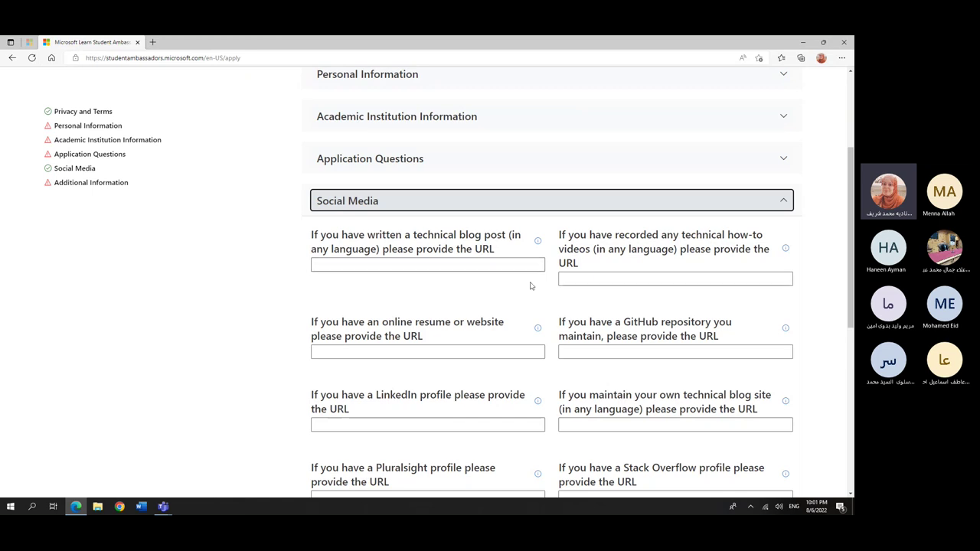
pyautogui.click(638, 274)
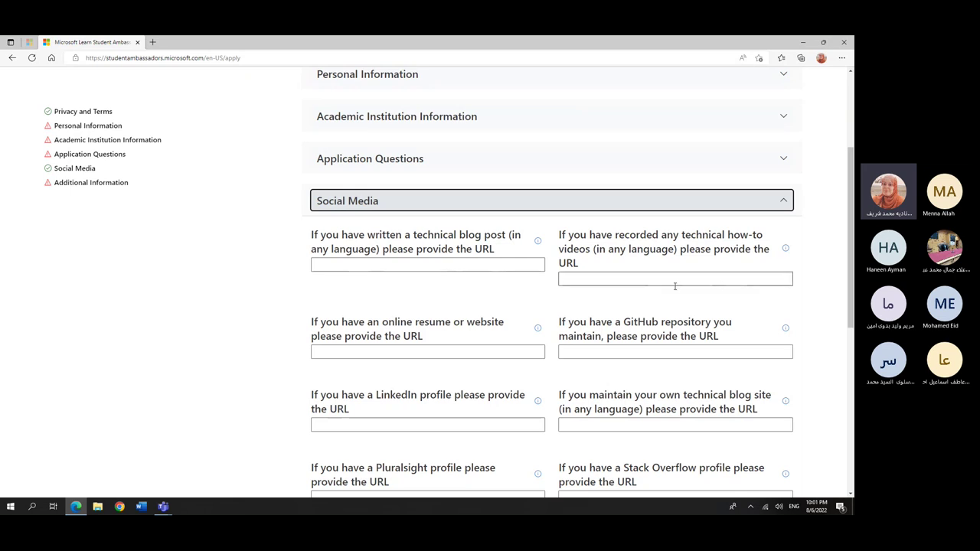
pyautogui.scroll(-1, 429, 351)
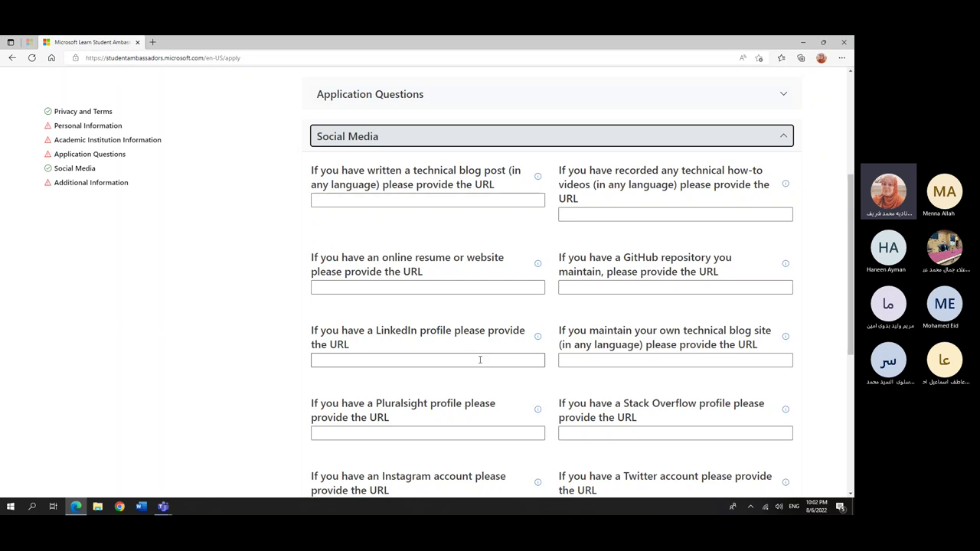
pyautogui.scroll(-2, 459, 363)
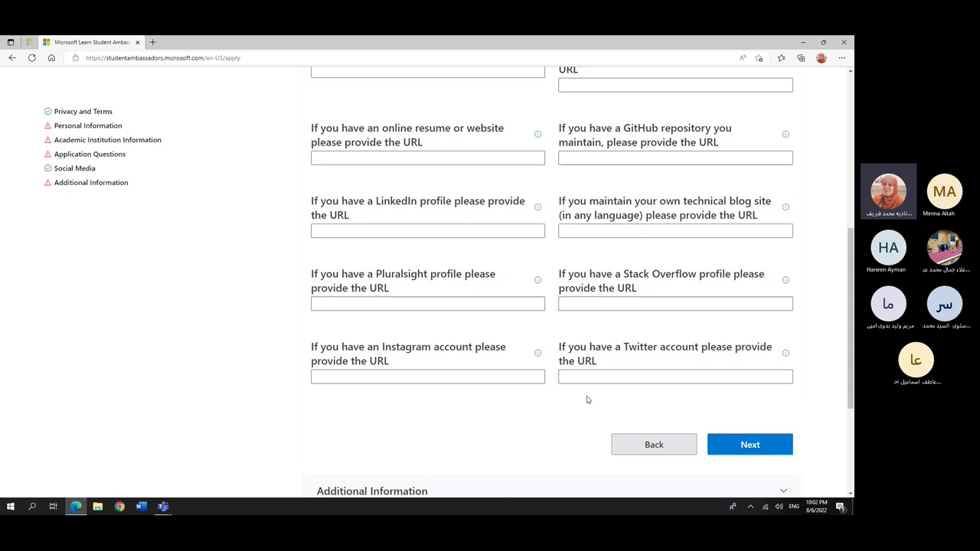
# Expand the Additional Information section and look through the list of technologies of interest without choosing any
pyautogui.scroll(-3, 587, 399)
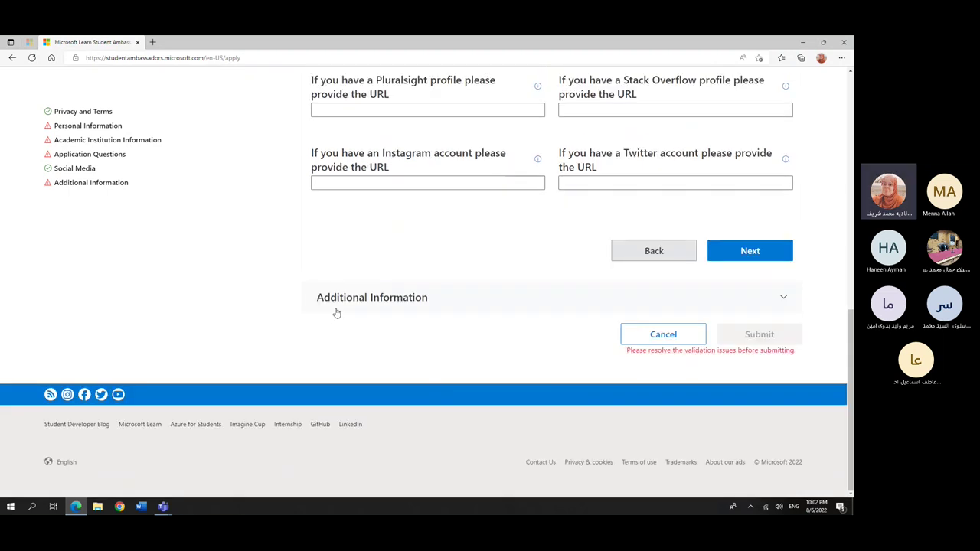
pyautogui.click(781, 299)
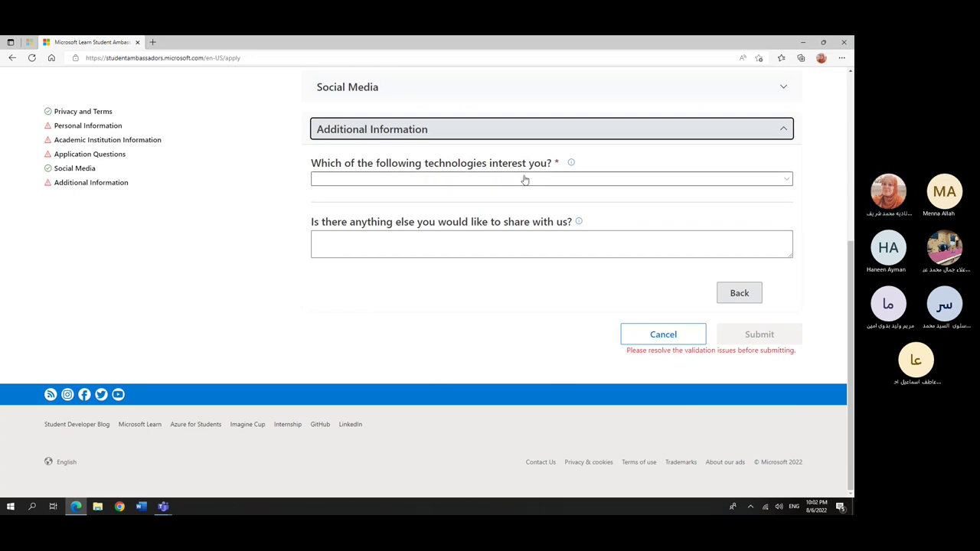
pyautogui.click(787, 181)
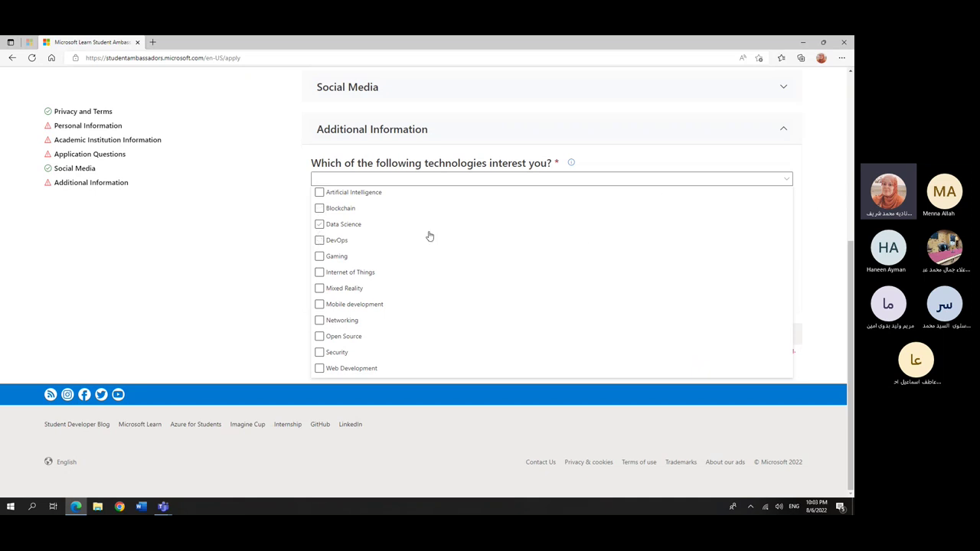
pyautogui.click(819, 215)
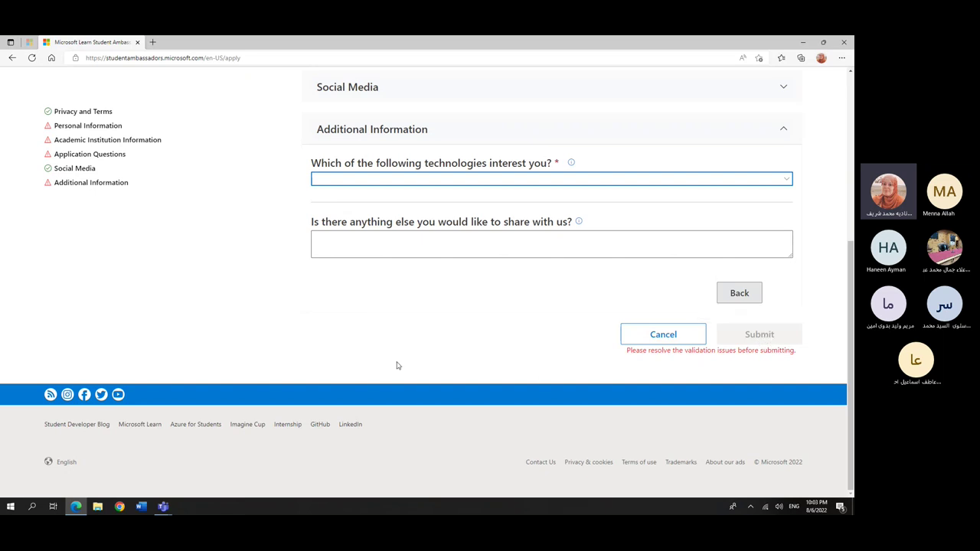
# Expand the Application Notifications section and the Privacy and Terms section, and review the notes, eligibility conditions and agreement
pyautogui.scroll(4, 397, 365)
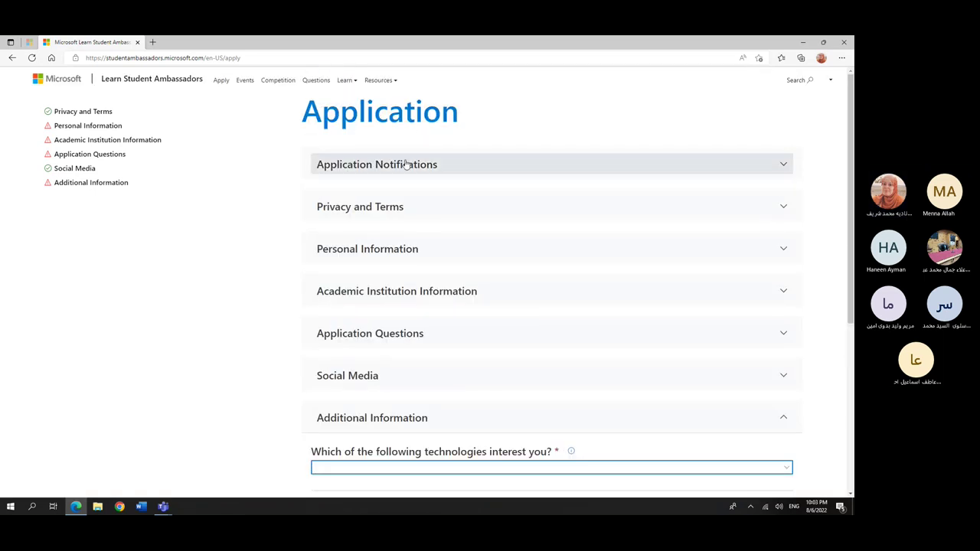
pyautogui.click(790, 169)
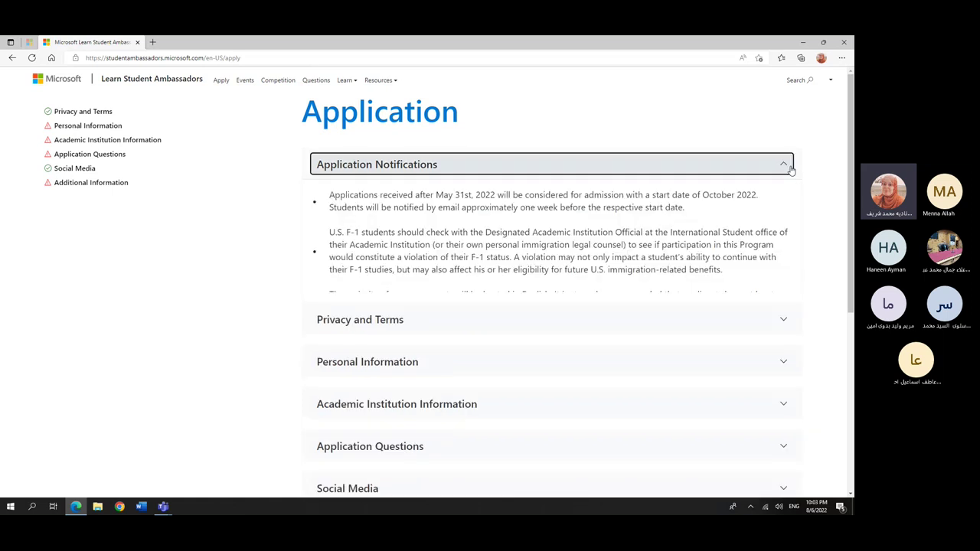
pyautogui.scroll(-5, 790, 169)
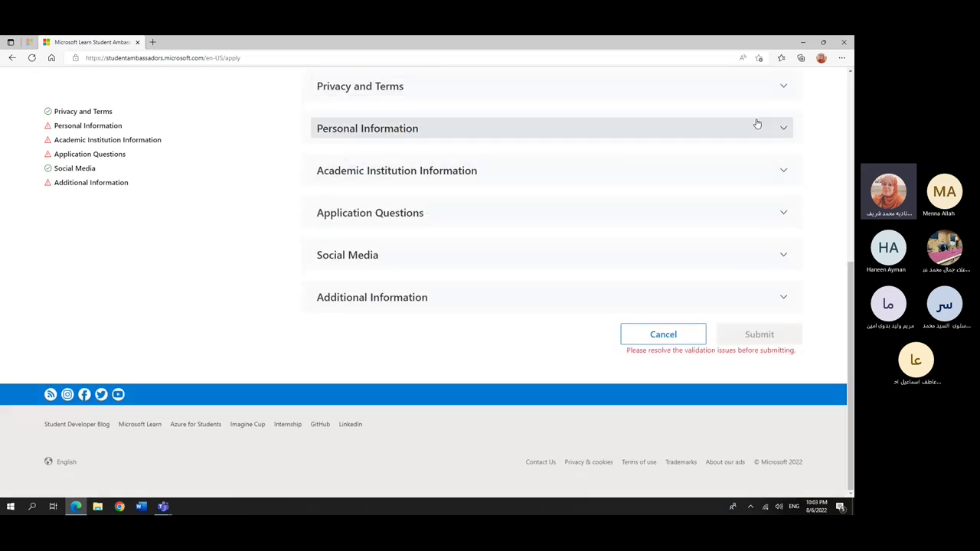
pyautogui.scroll(3, 762, 130)
pyautogui.click(780, 280)
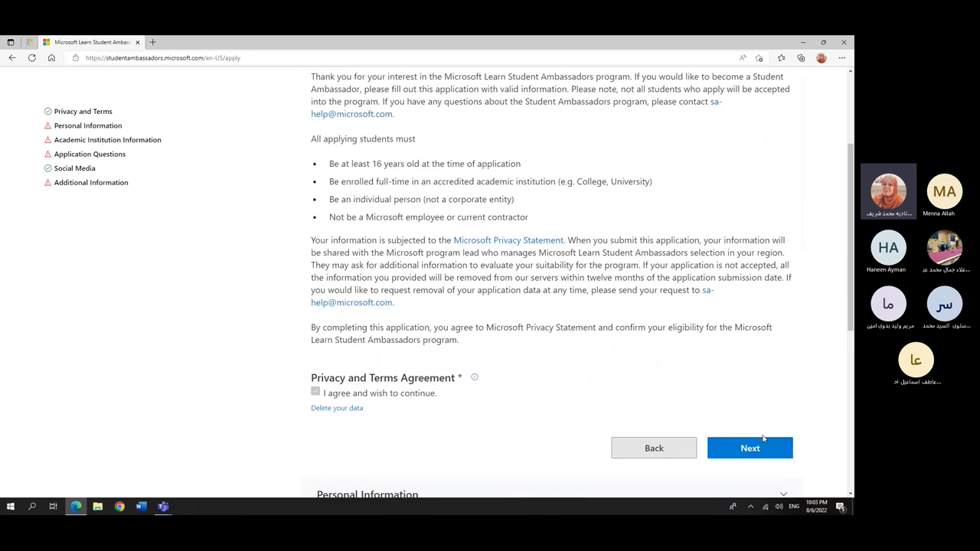
pyautogui.scroll(-4, 801, 323)
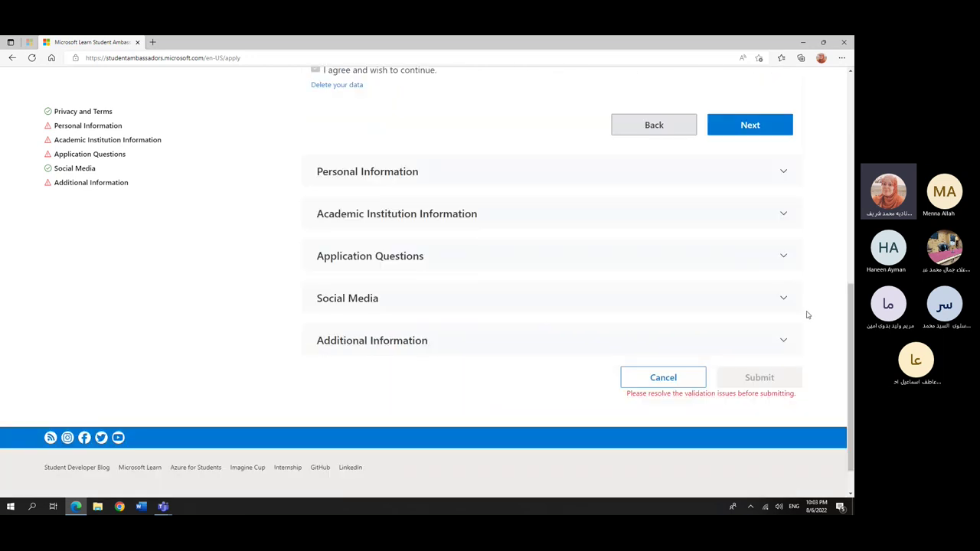
pyautogui.scroll(1, 375, 291)
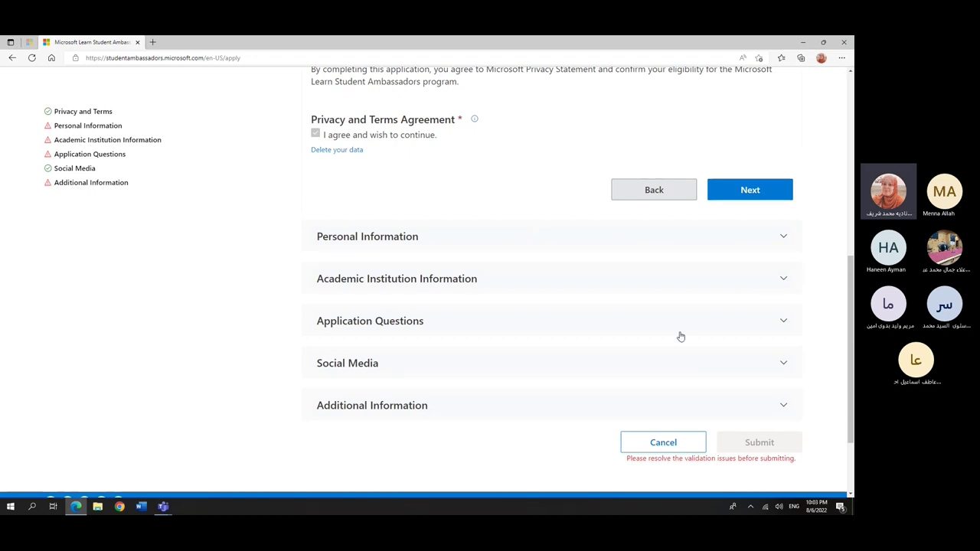
pyautogui.scroll(-2, 678, 334)
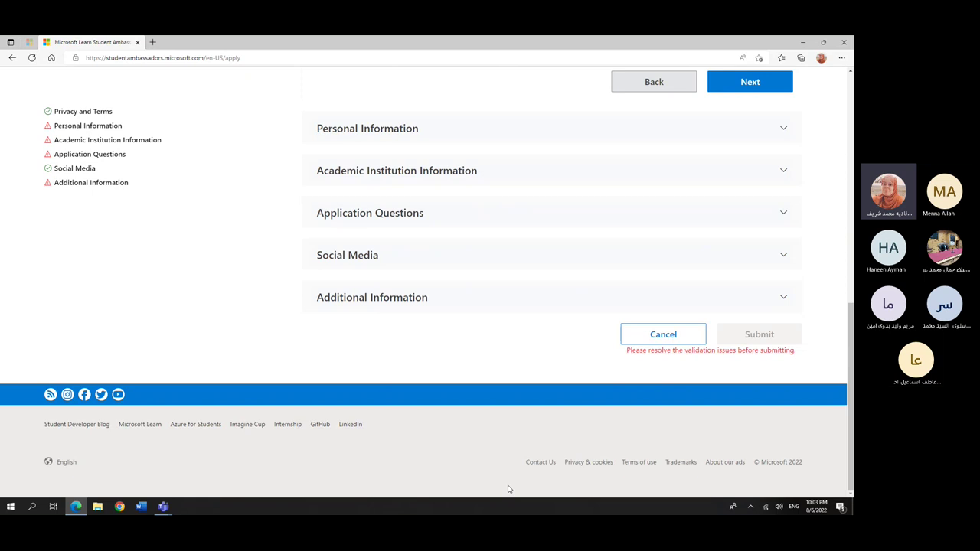
# Bring up the Teams meeting window to check the participants, then minimize it to return to the application form
pyautogui.click(160, 507)
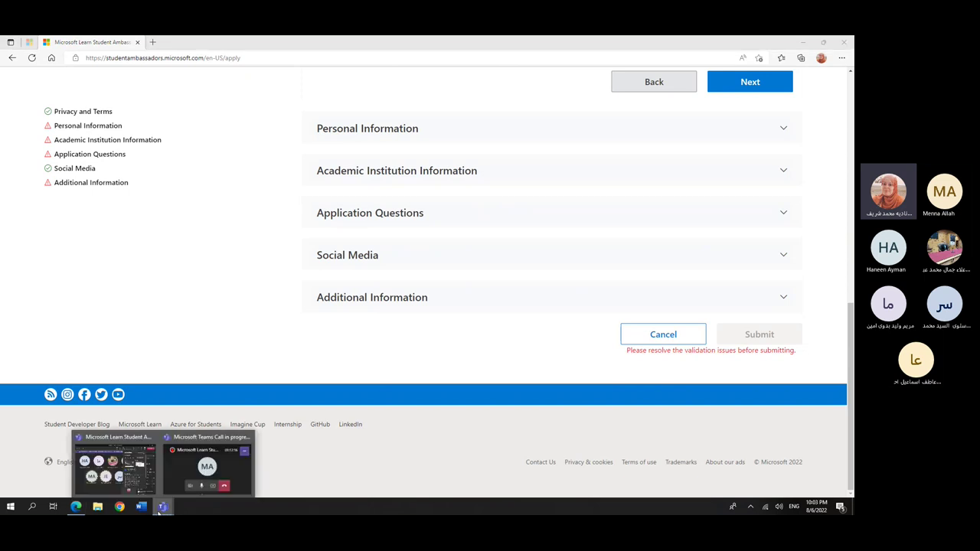
pyautogui.click(135, 483)
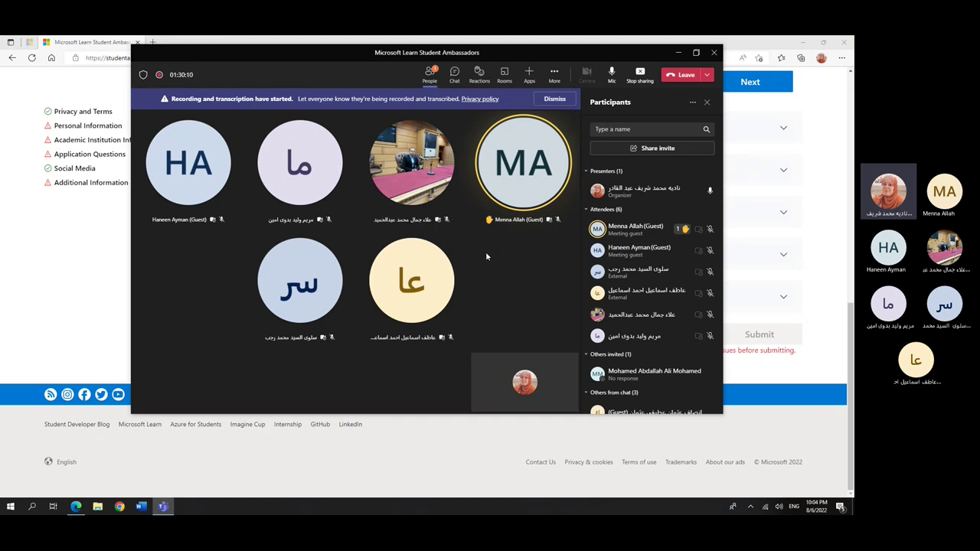
pyautogui.moveTo(299, 50); pyautogui.dragTo(347, 78)
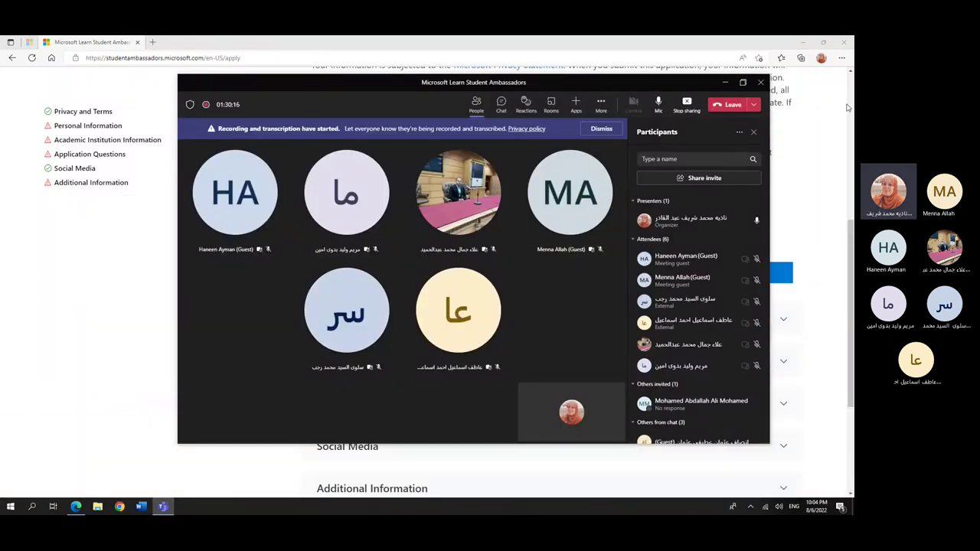
pyautogui.click(723, 83)
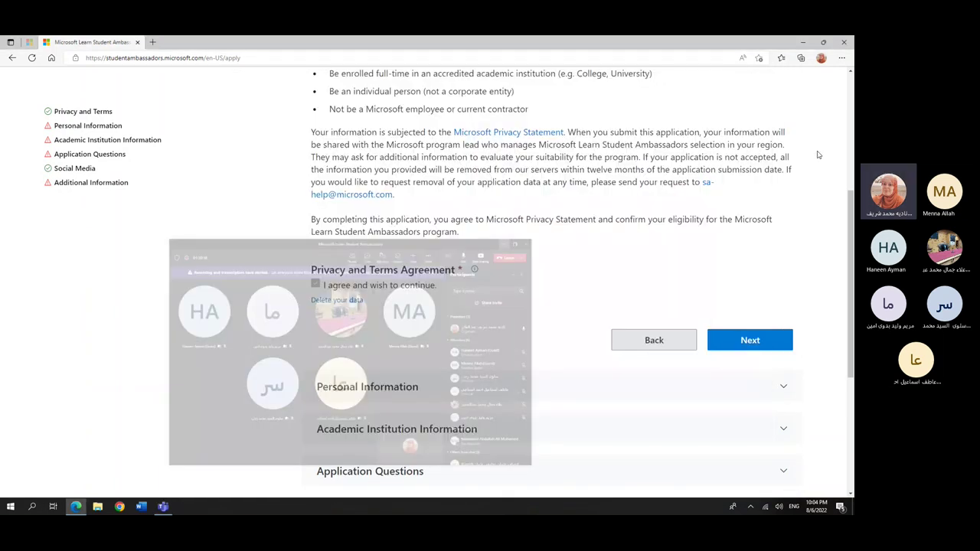
# Sign out of the account currently used on the Student Ambassadors site
pyautogui.scroll(5, 827, 122)
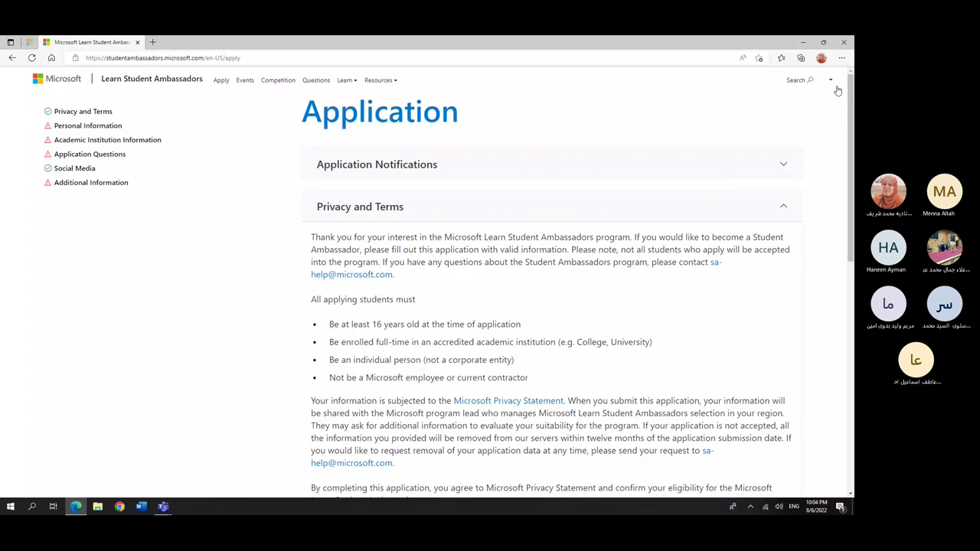
pyautogui.click(830, 80)
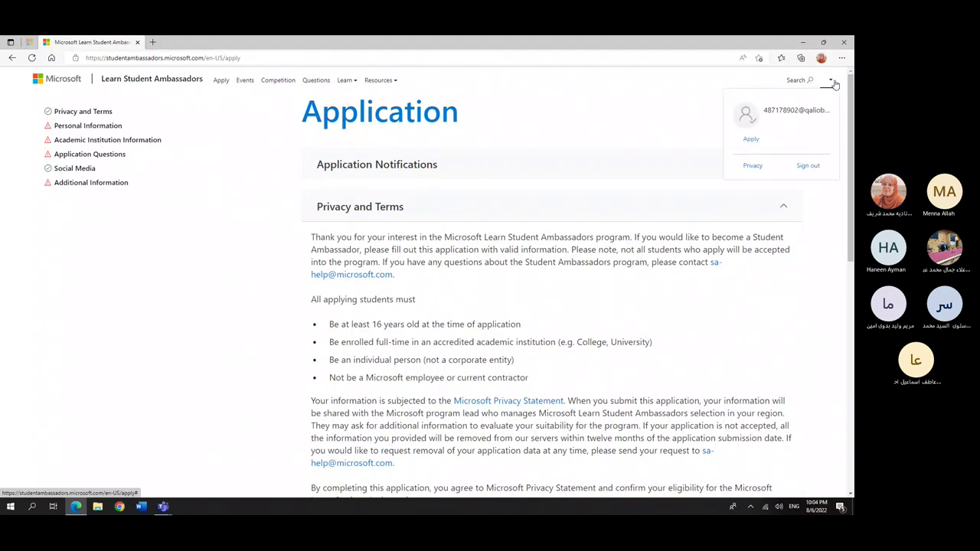
pyautogui.click(807, 167)
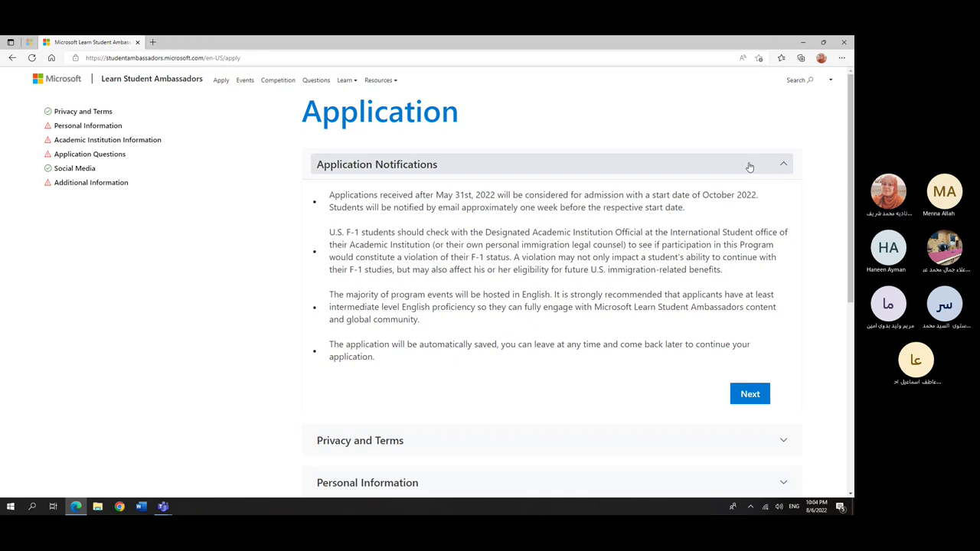
pyautogui.click(830, 80)
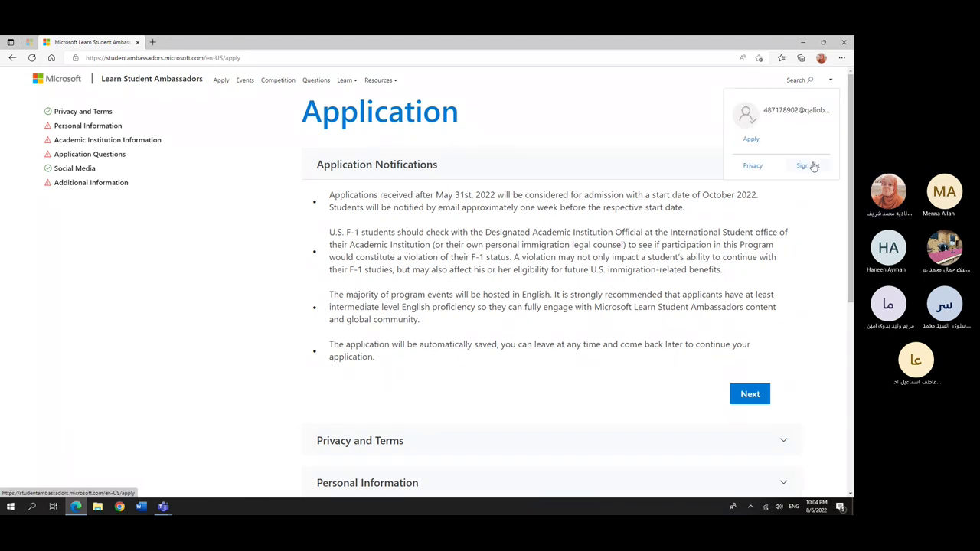
pyautogui.click(807, 165)
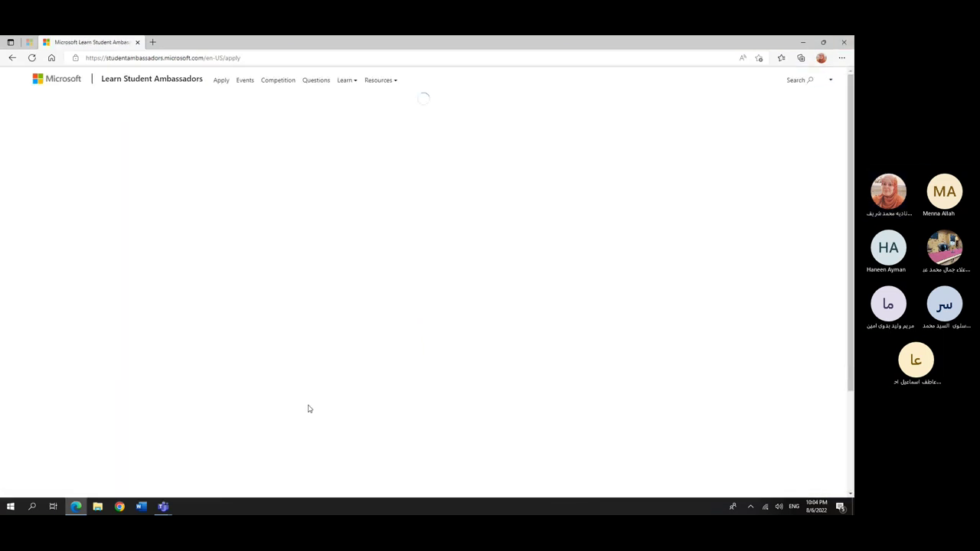
# Switch to Google Chrome, search for "microsoft learn student ambassador" and open the Microsoft Learn Student Ambassadors site from the results
pyautogui.click(121, 507)
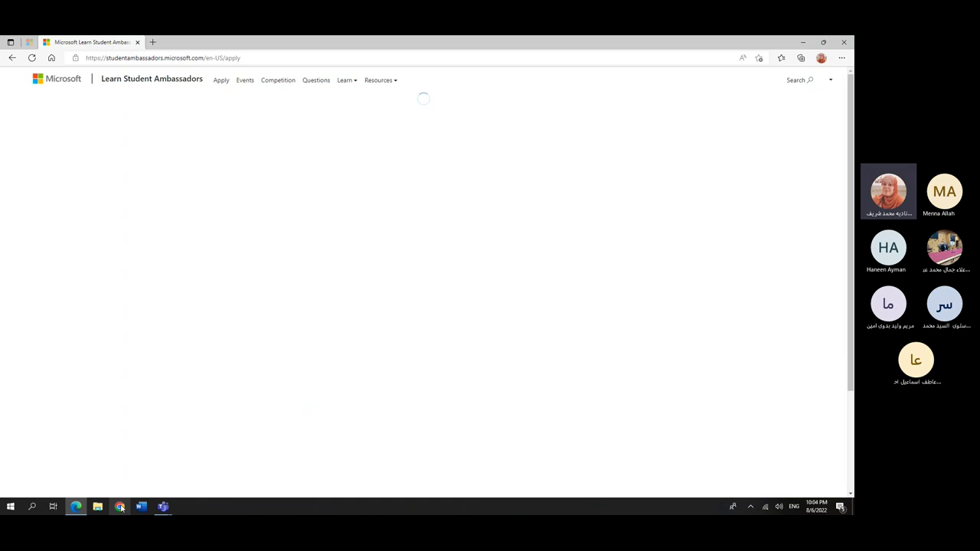
pyautogui.click(163, 56)
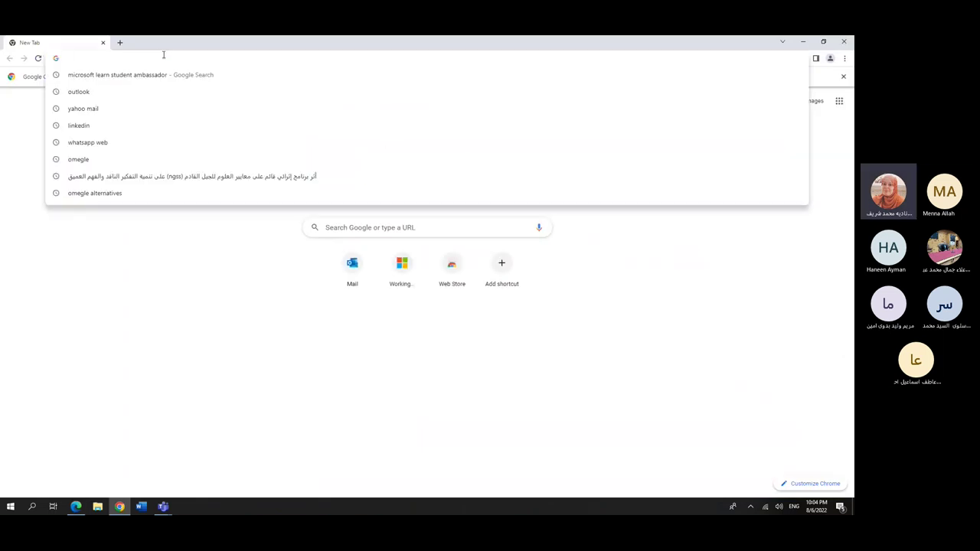
pyautogui.click(161, 74)
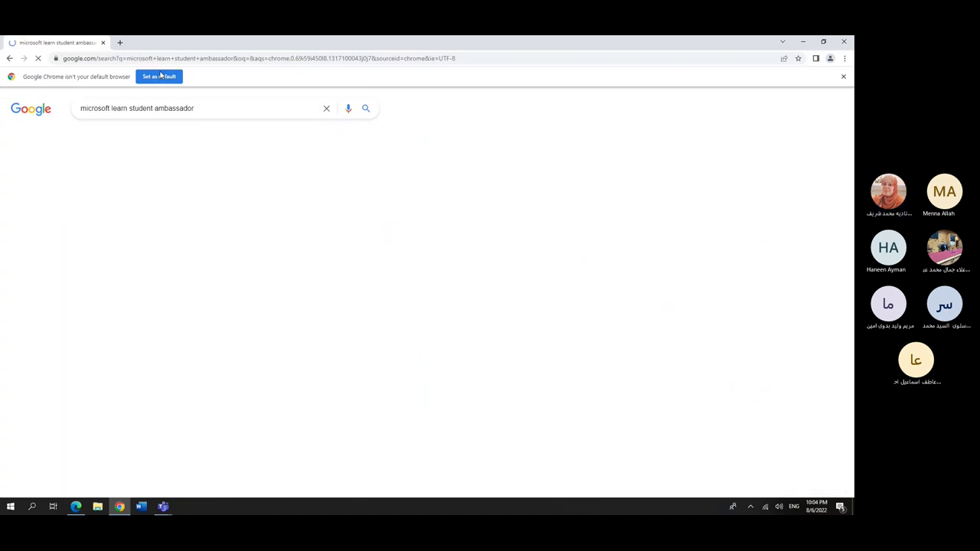
pyautogui.click(192, 180)
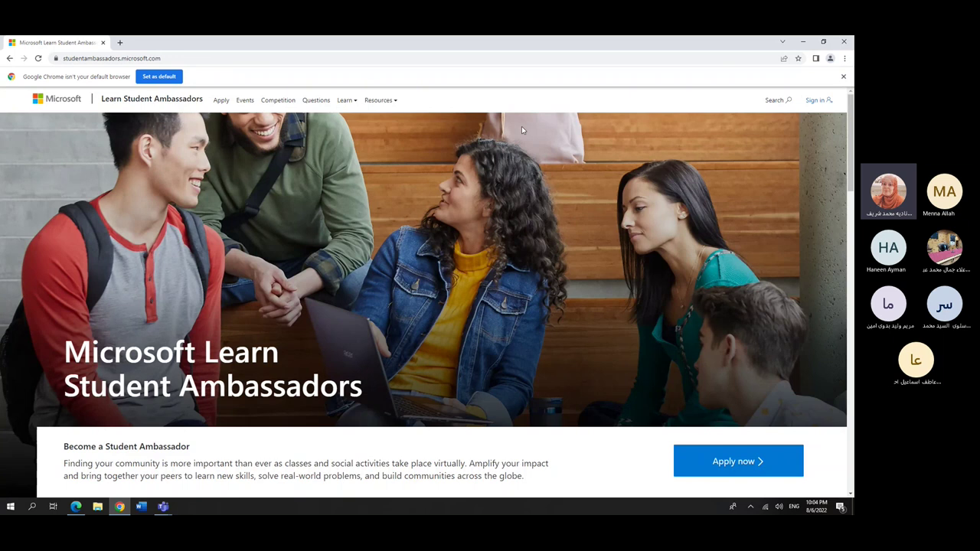
# Sign in to the site with the first saved school account and its account password, and choose to stay signed in
pyautogui.click(819, 100)
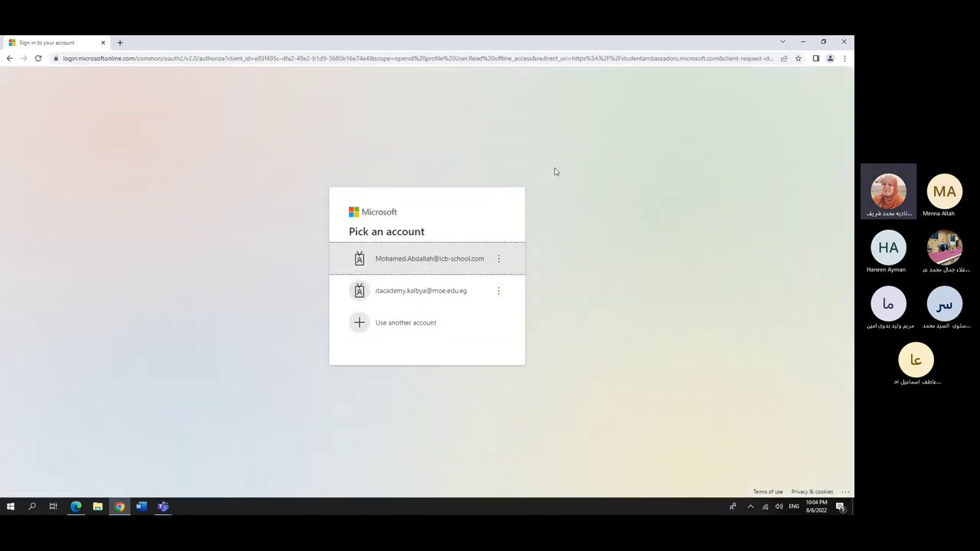
pyautogui.click(428, 258)
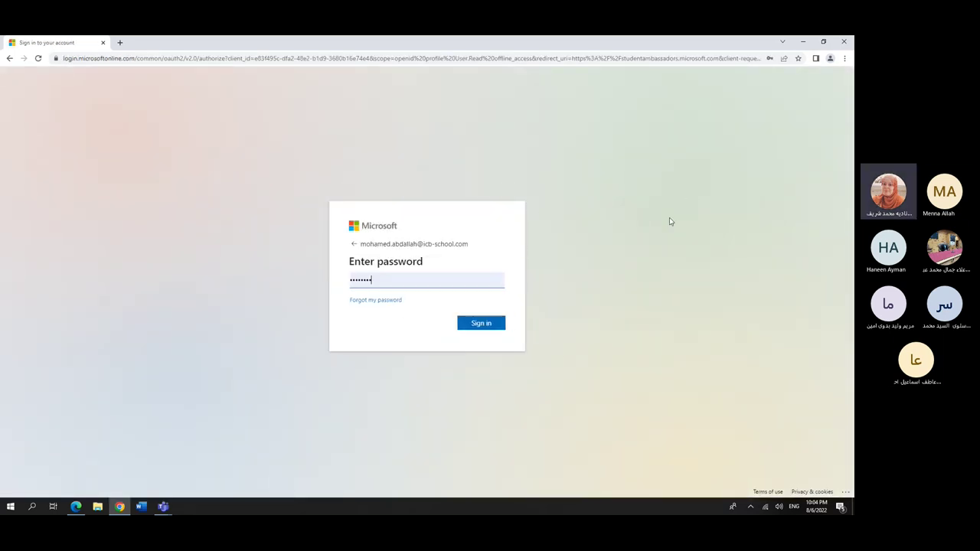
pyautogui.click(486, 325)
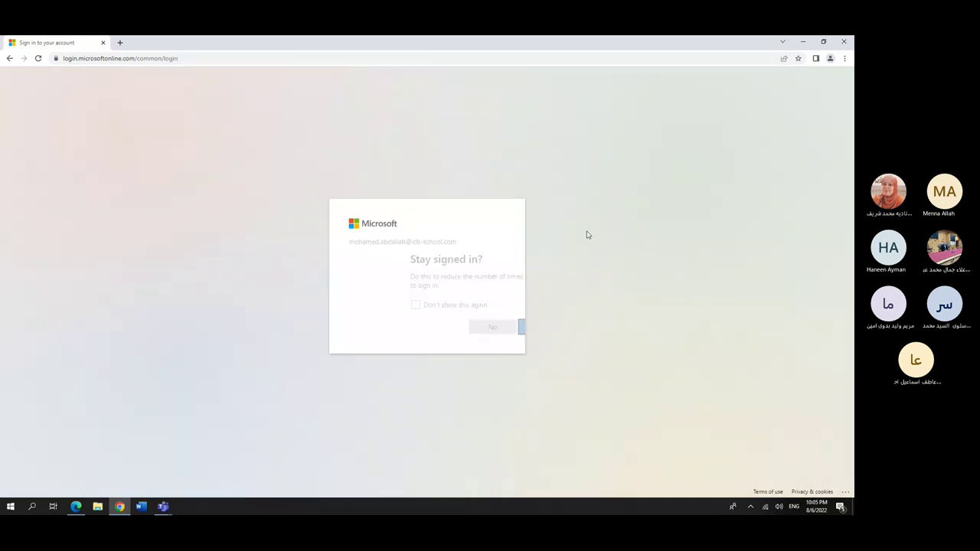
pyautogui.click(477, 328)
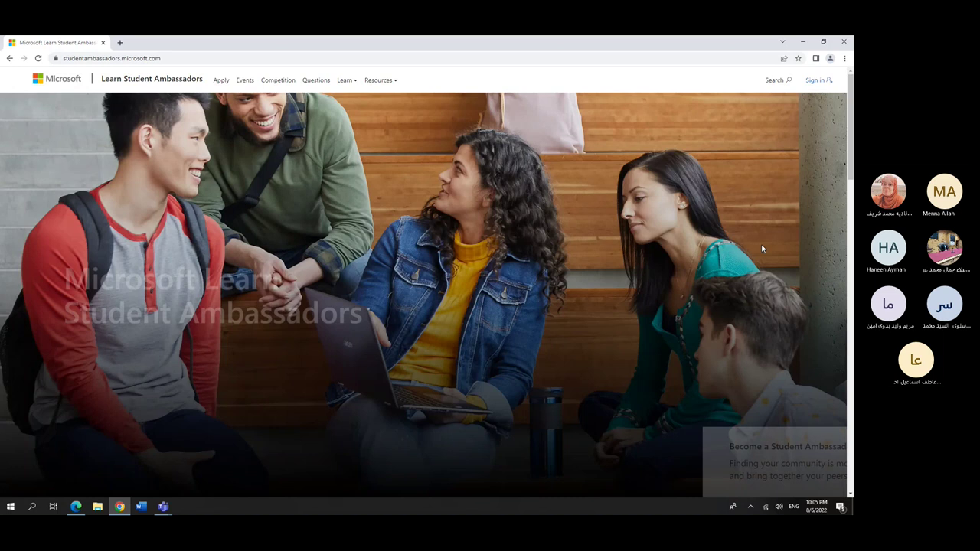
# Open the Profiles page for finding Student Ambassadors from the home page's shortcuts below the "Be a force for good" section
pyautogui.scroll(-3, 768, 153)
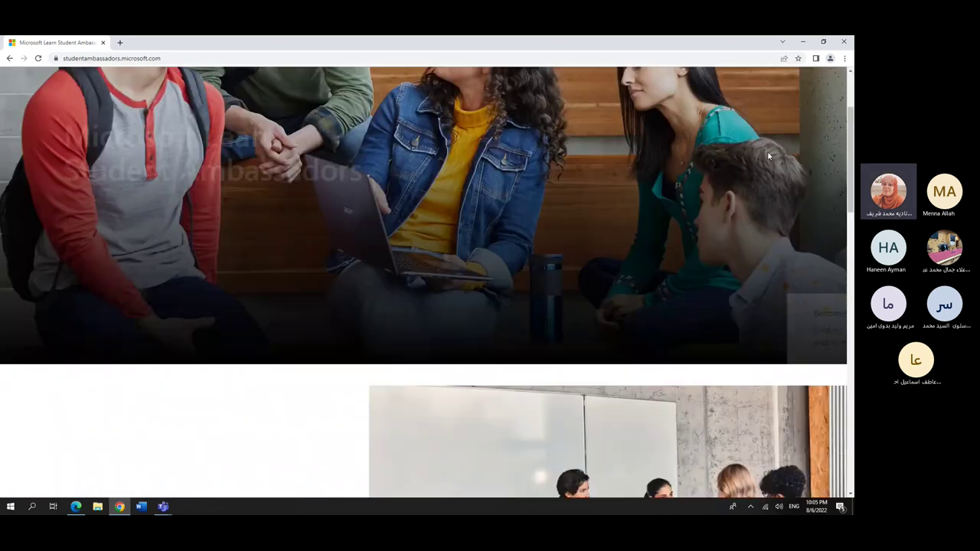
pyautogui.scroll(-4, 769, 156)
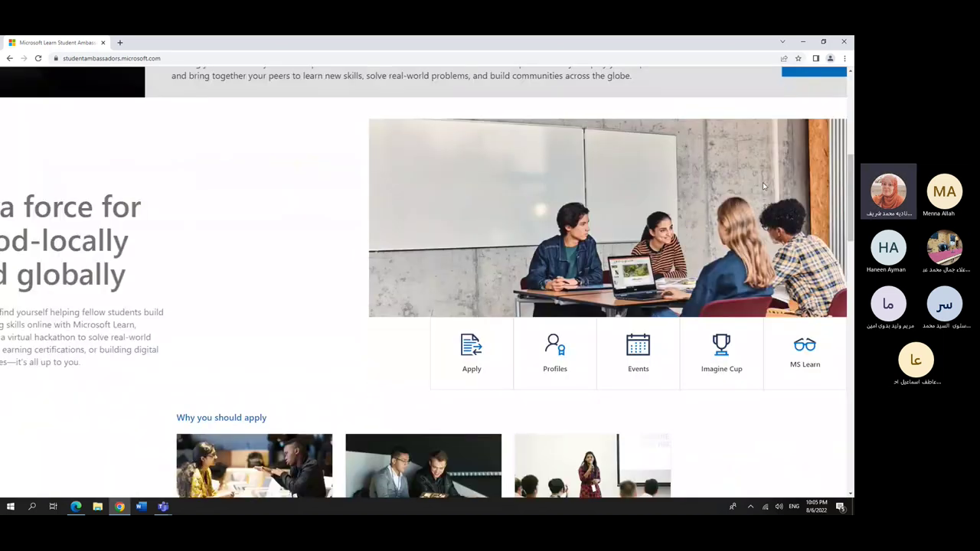
pyautogui.scroll(-1, 762, 182)
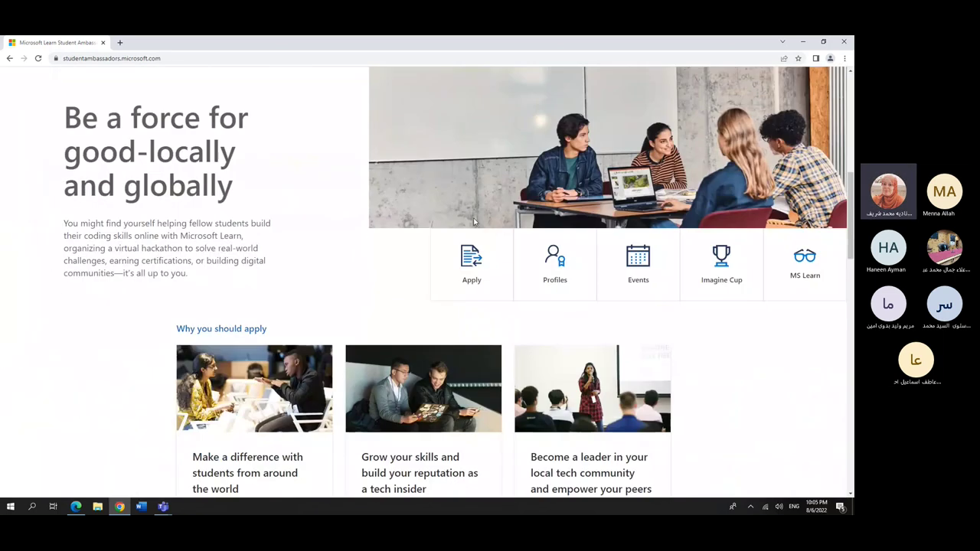
pyautogui.click(570, 263)
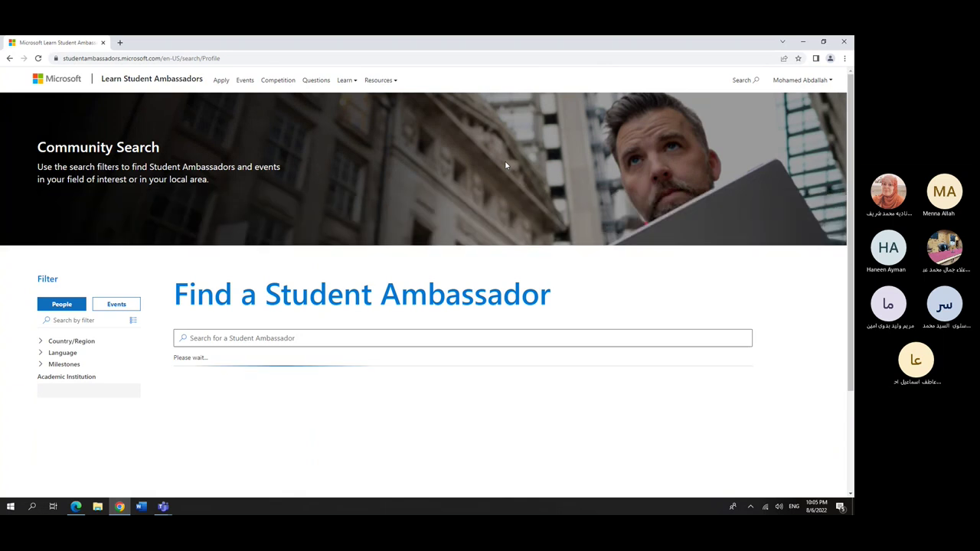
# Look through the first page of Student Ambassador profile cards, examining their milestone levels, descriptions and countries
pyautogui.scroll(-2, 505, 164)
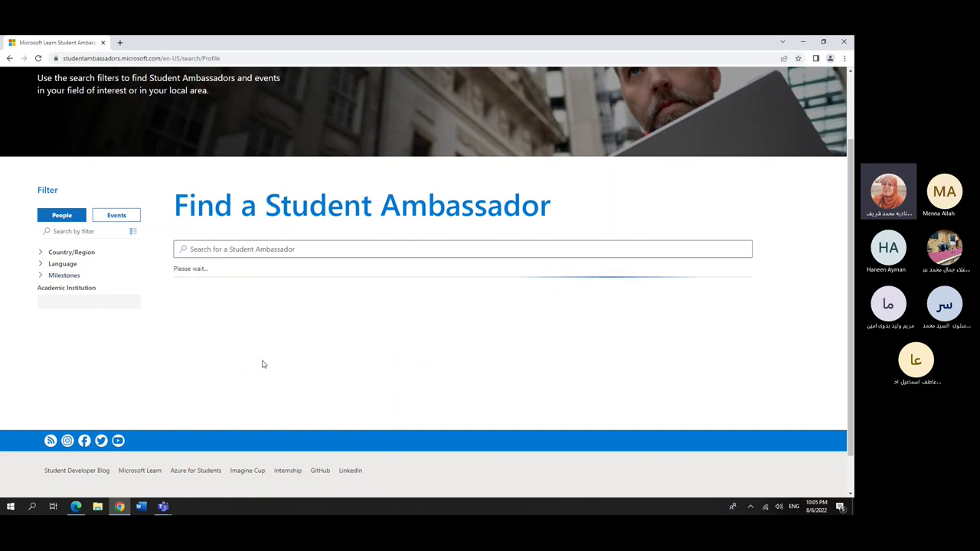
pyautogui.scroll(2, 363, 378)
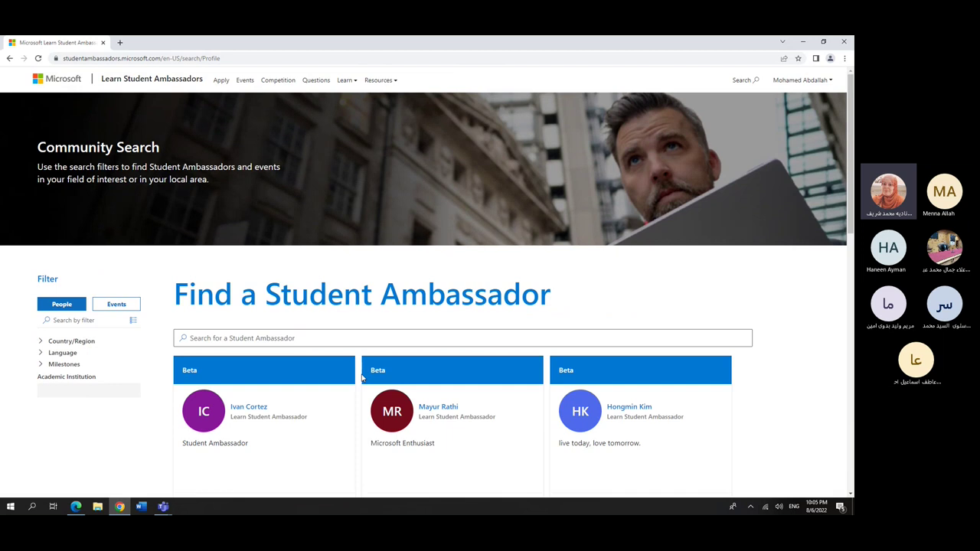
pyautogui.scroll(-3, 363, 378)
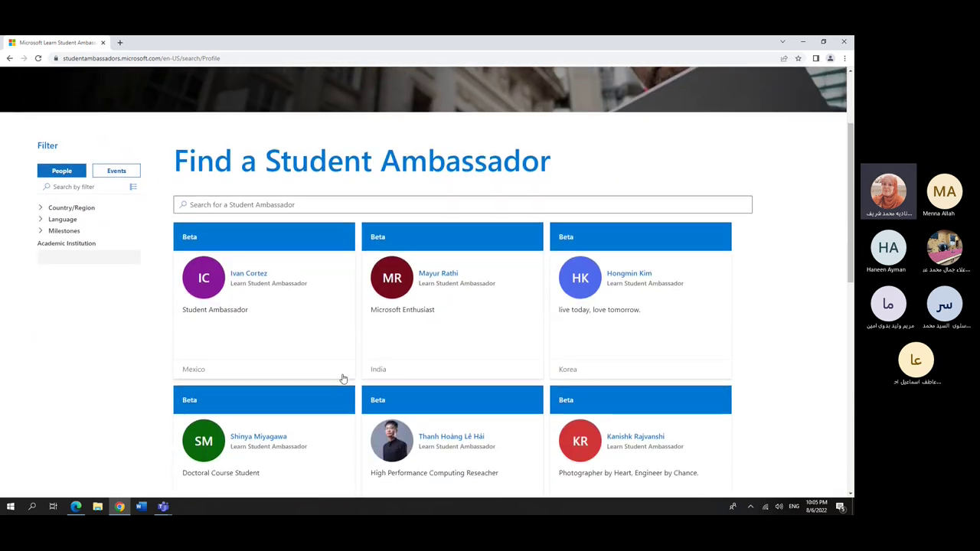
pyautogui.scroll(-4, 343, 378)
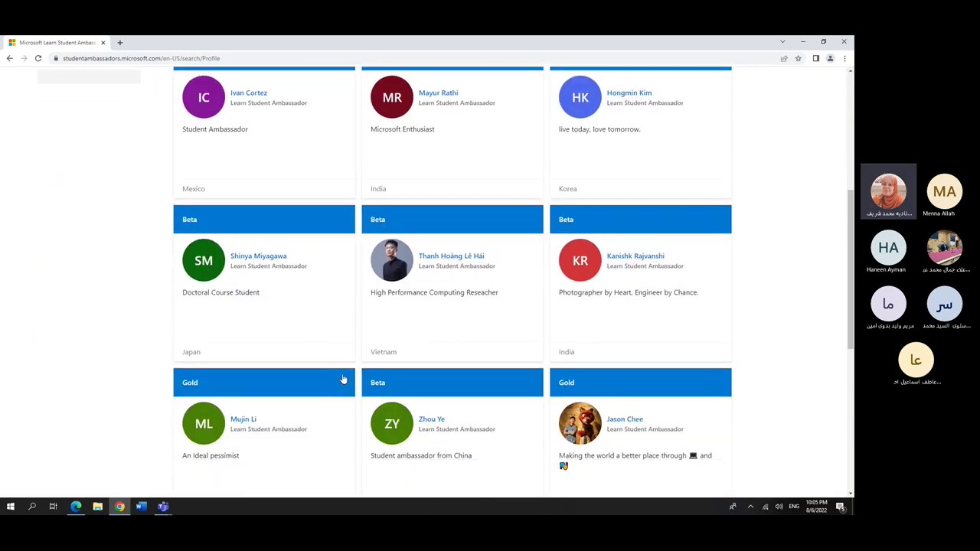
pyautogui.scroll(-6, 343, 378)
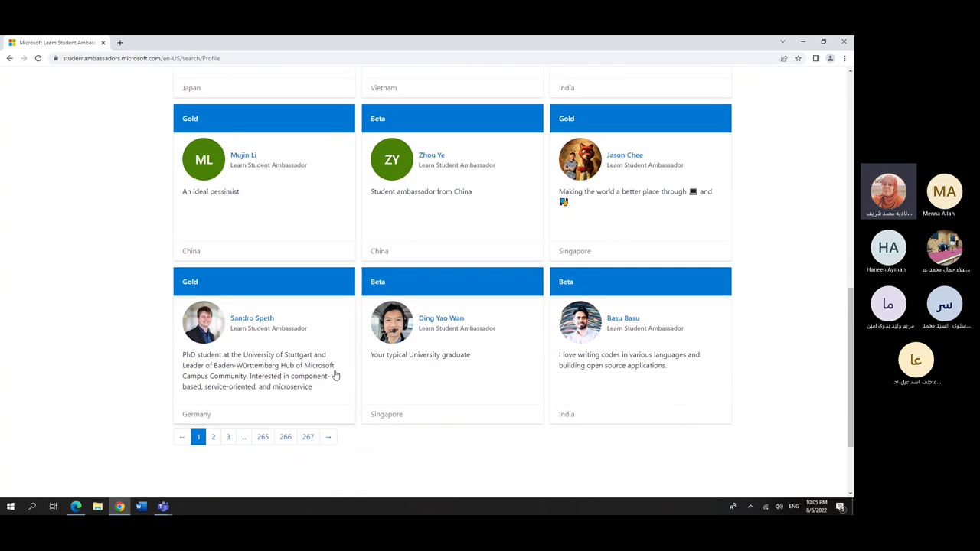
pyautogui.scroll(13, 459, 324)
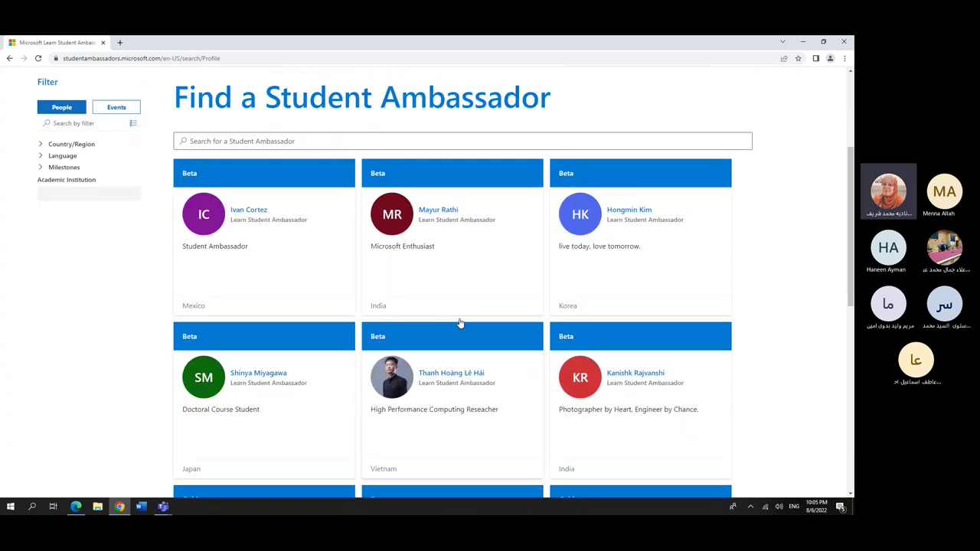
pyautogui.scroll(-15, 460, 324)
pyautogui.scroll(-1, 460, 324)
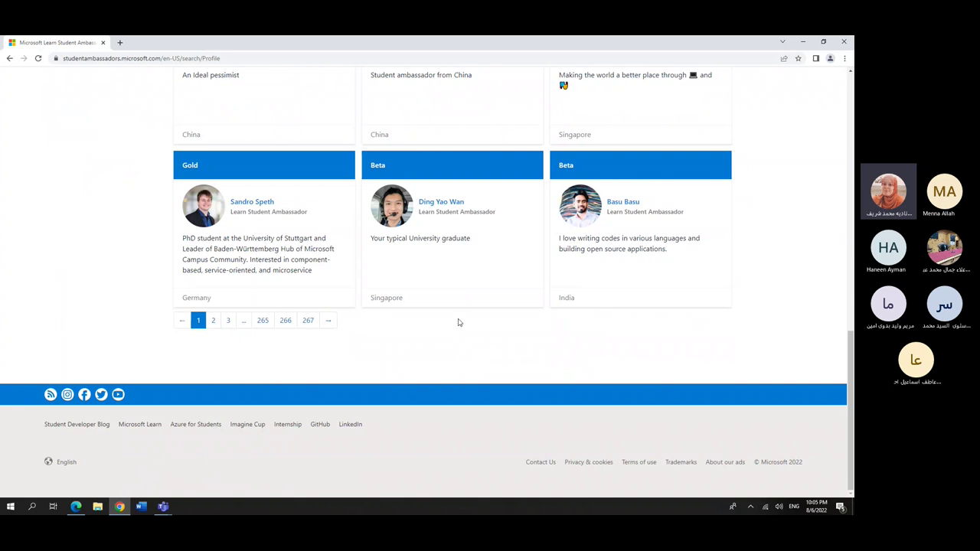
# Advance to the second page of Student Ambassador profiles and filter the people by the country Egypt
pyautogui.click(328, 320)
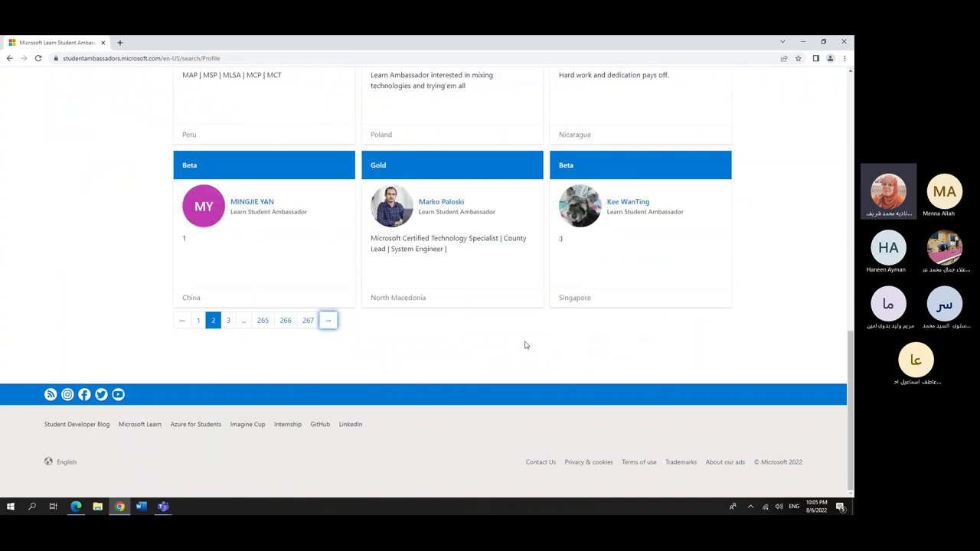
pyautogui.scroll(5, 521, 344)
pyautogui.scroll(5, 504, 350)
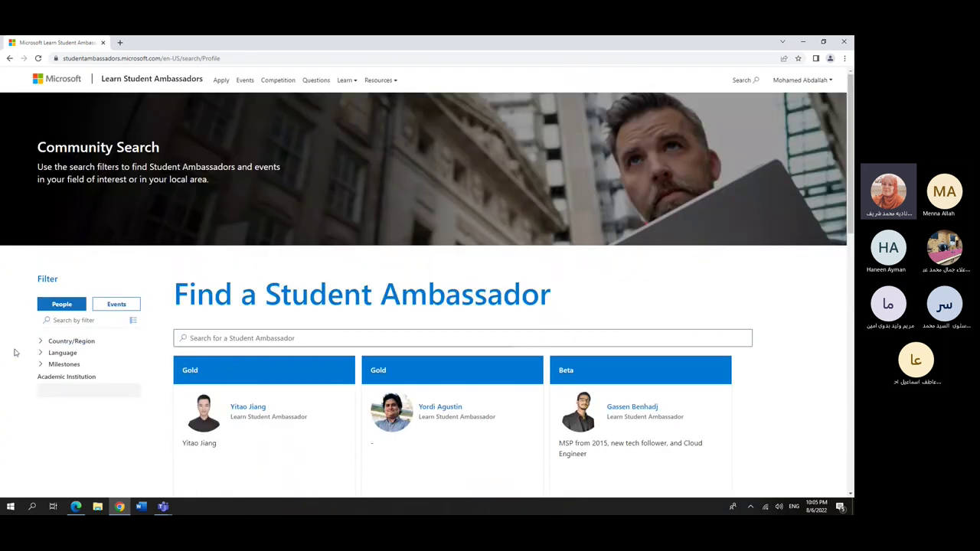
pyautogui.click(53, 341)
pyautogui.scroll(-6, 100, 387)
pyautogui.scroll(-5, 106, 388)
pyautogui.scroll(-4, 108, 388)
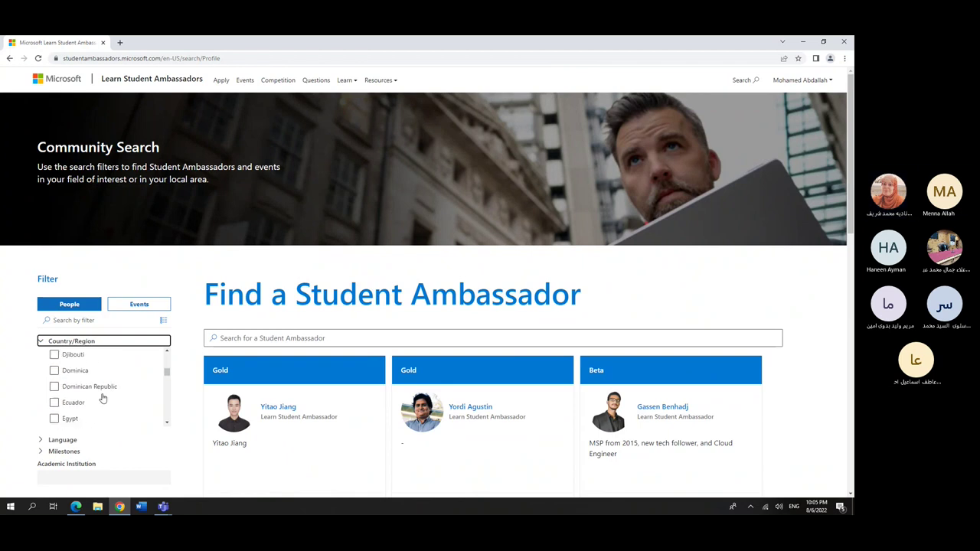
pyautogui.click(54, 419)
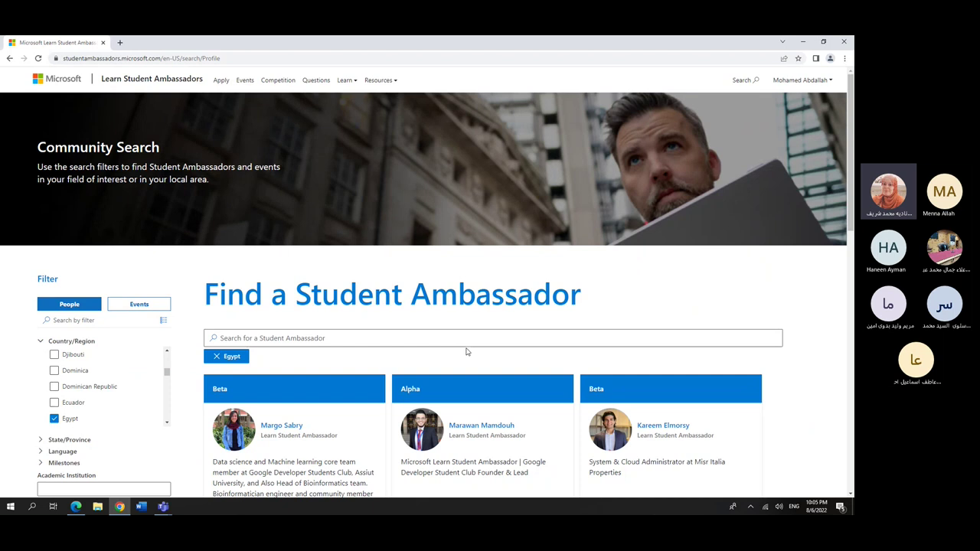
# Look through the Egyptian ambassador cards and open the profile of the Alpha-level software engineering student and cyber security researcher
pyautogui.scroll(-1, 466, 351)
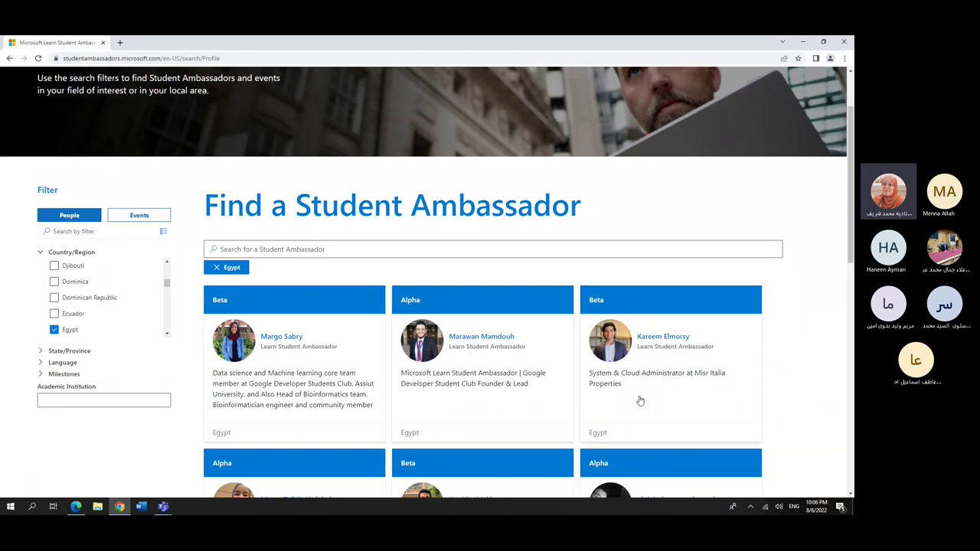
pyautogui.scroll(-1, 640, 401)
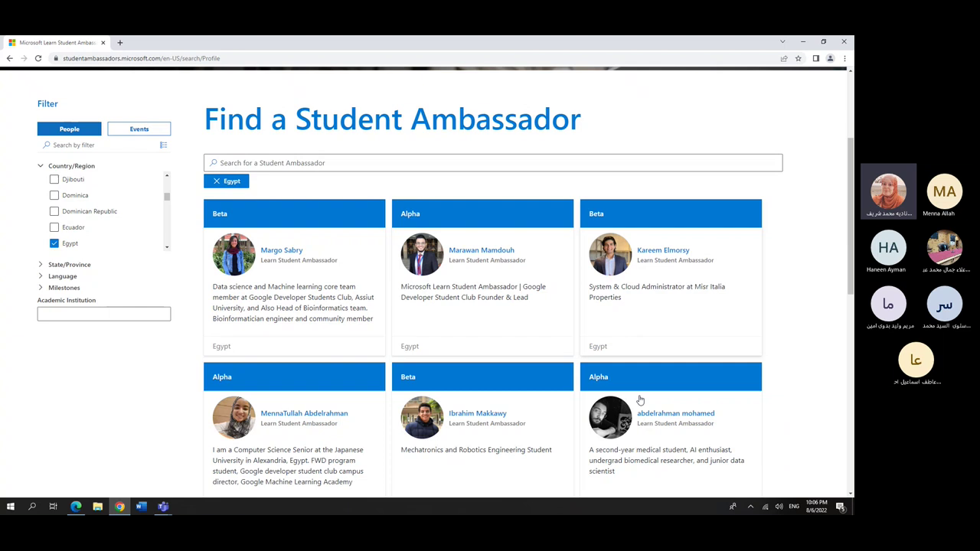
pyautogui.scroll(-3, 640, 400)
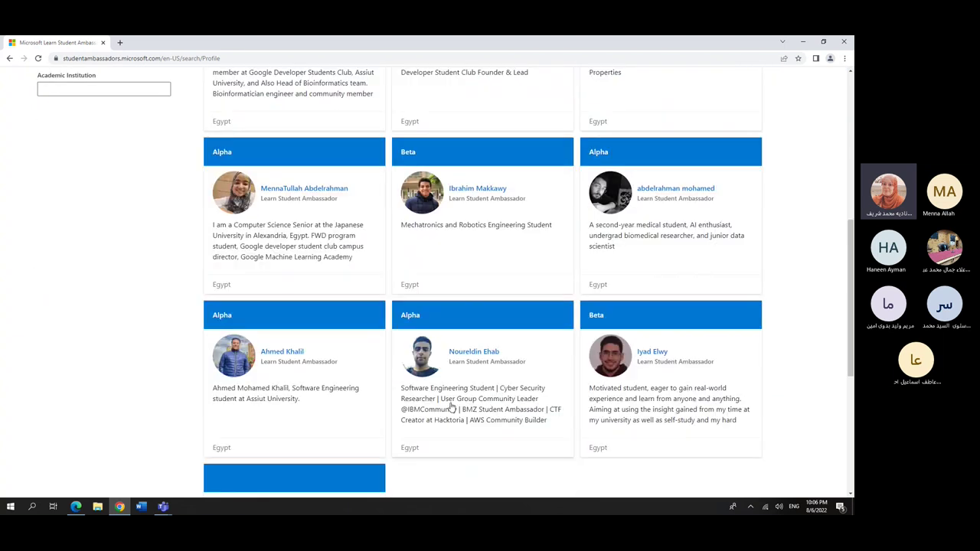
pyautogui.scroll(-1, 451, 408)
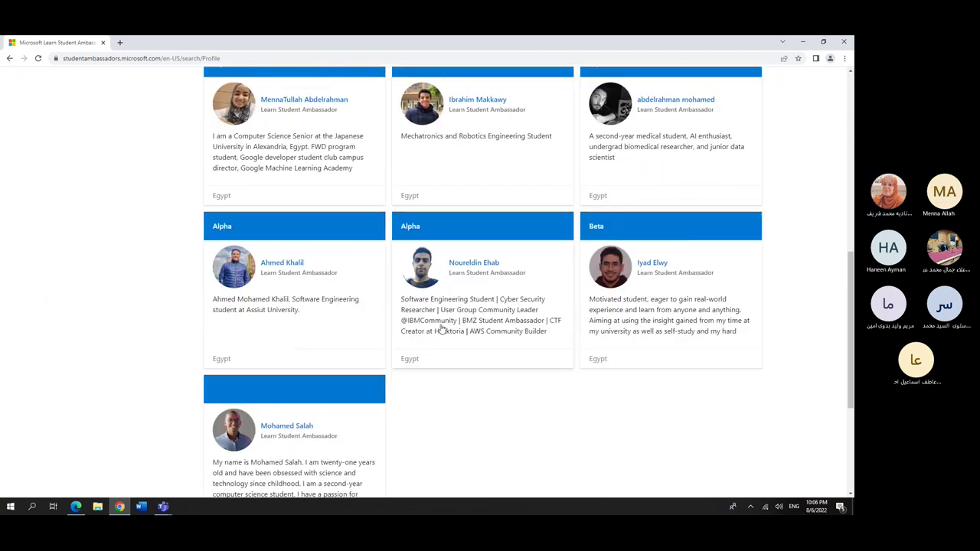
pyautogui.scroll(-1, 442, 329)
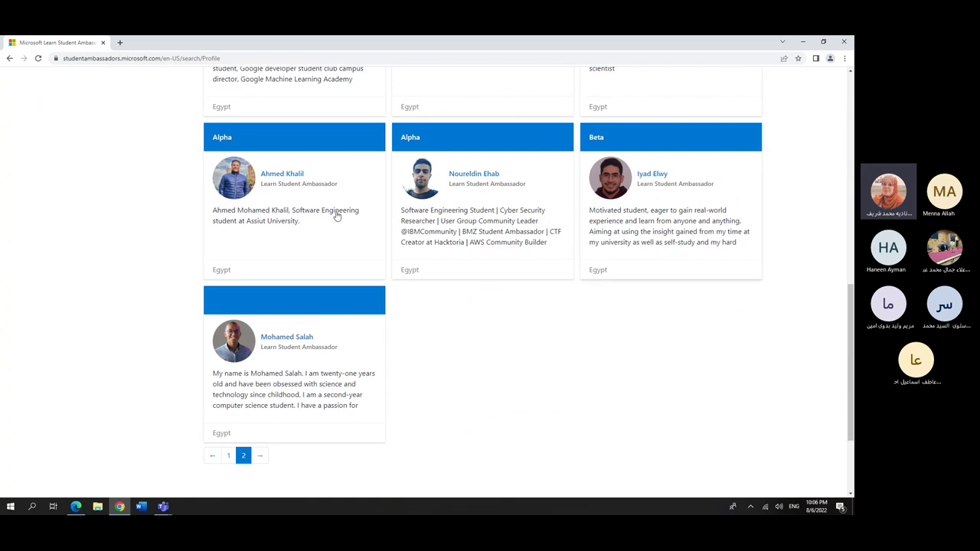
pyautogui.click(490, 176)
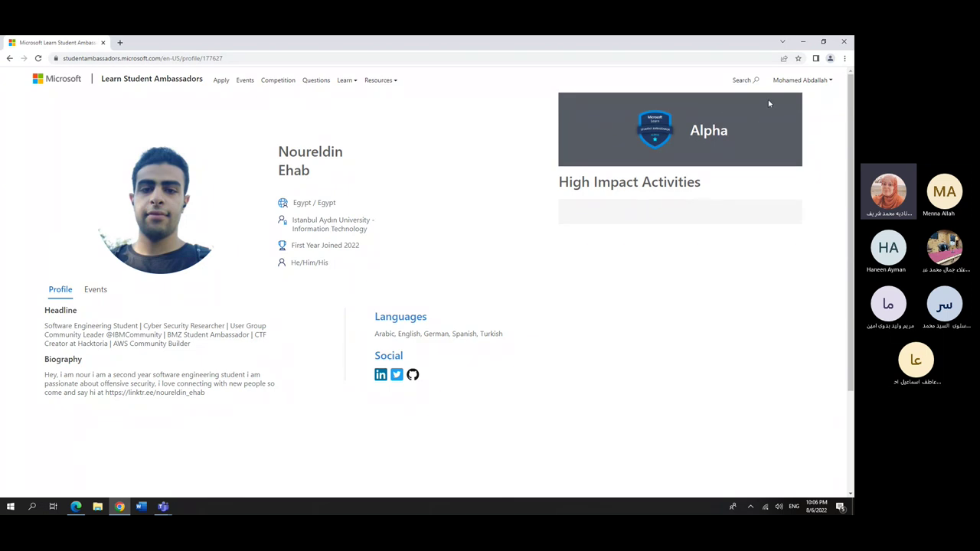
# Return to the site's home page and open the application status page through the Apply shortcut below "Be a force for good"
pyautogui.click(804, 84)
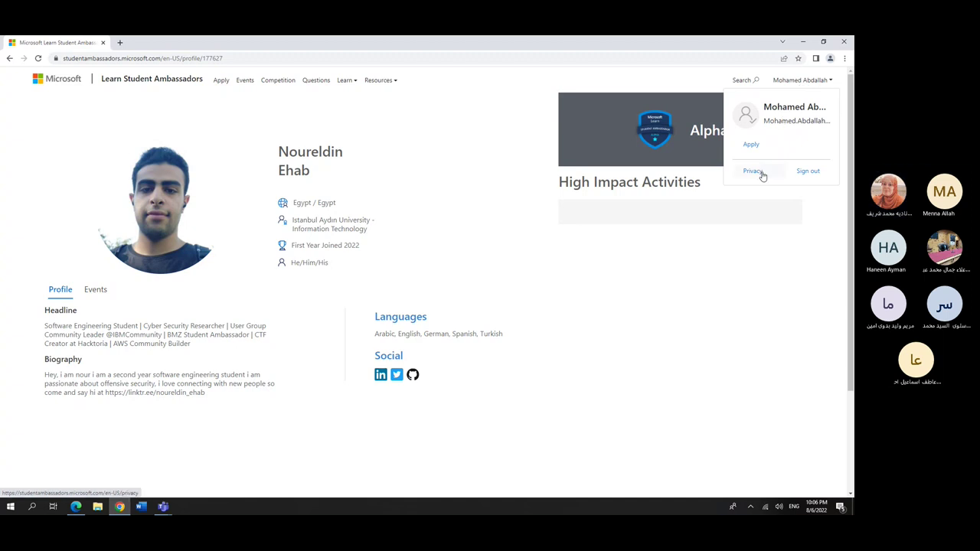
pyautogui.click(706, 228)
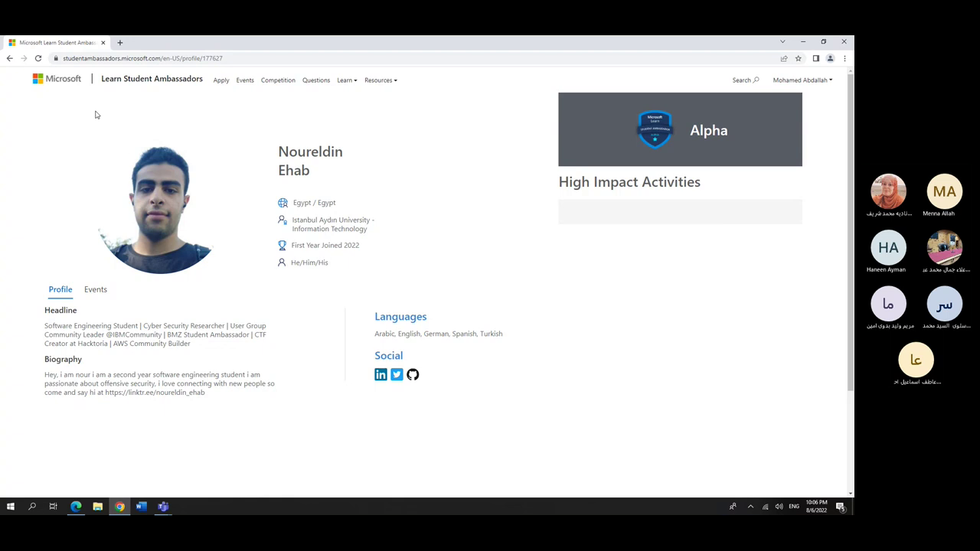
pyautogui.click(127, 81)
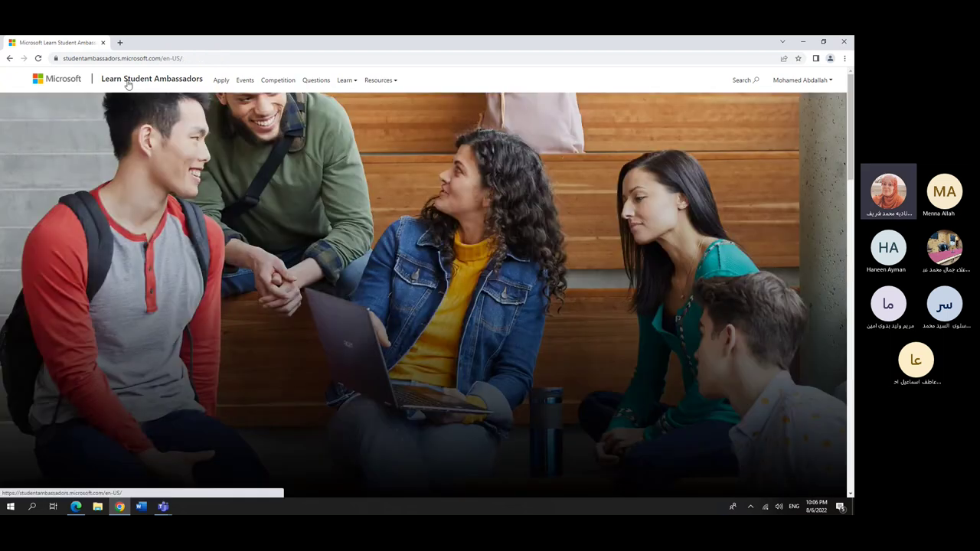
pyautogui.scroll(-5, 545, 234)
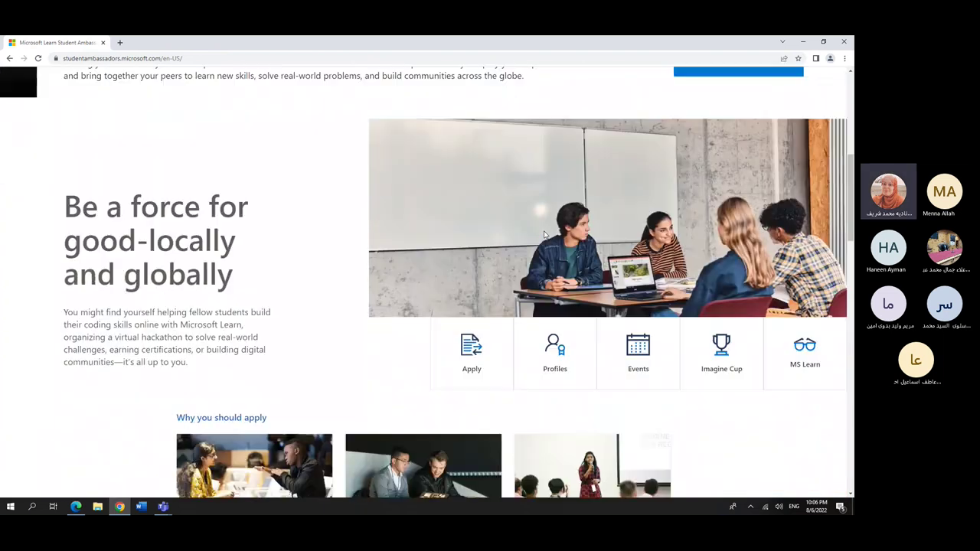
pyautogui.scroll(-2, 545, 235)
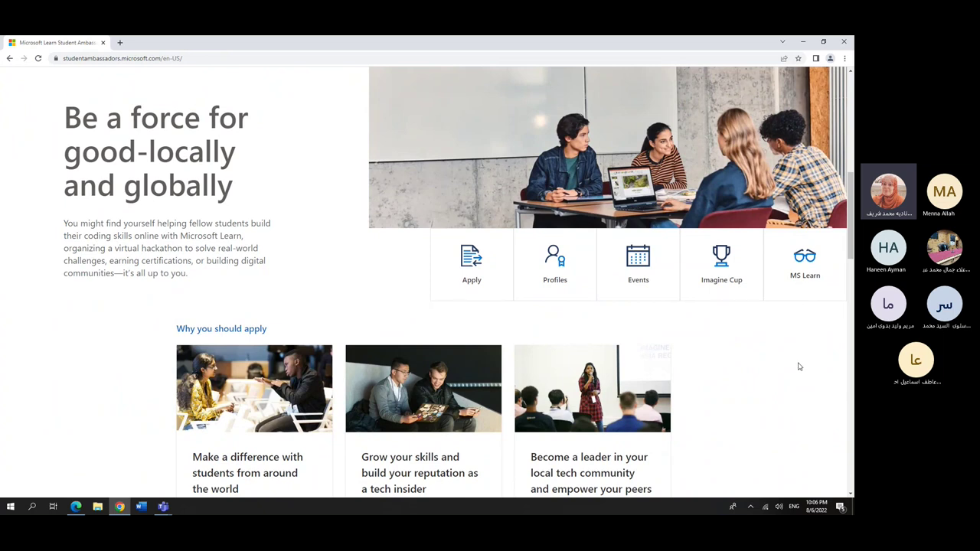
pyautogui.click(473, 277)
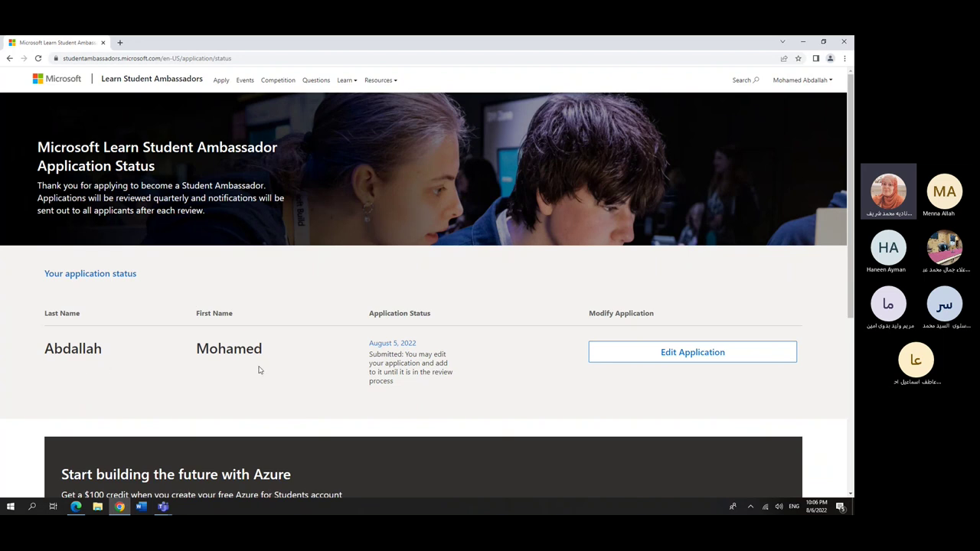
# Open the submitted application for editing and expand its Application Questions section
pyautogui.scroll(-3, 274, 361)
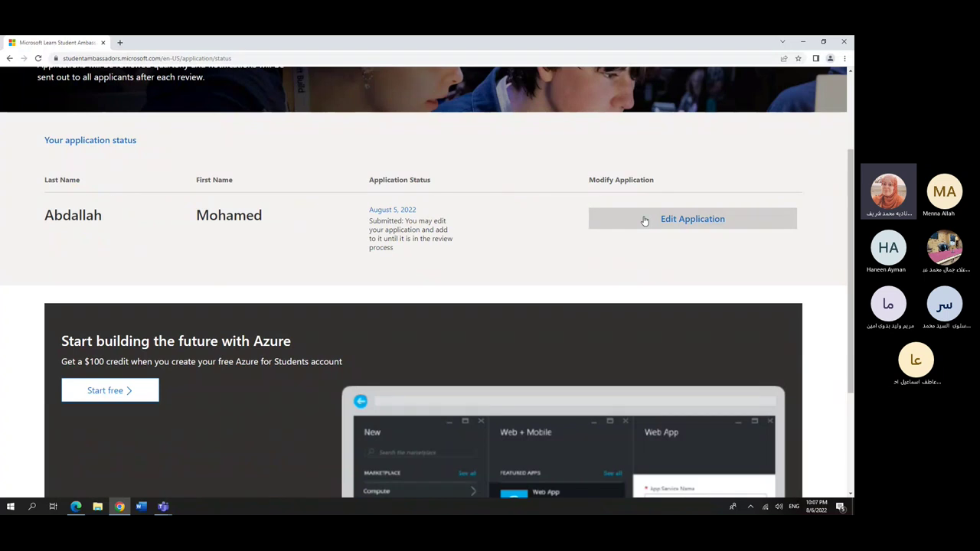
pyautogui.click(645, 221)
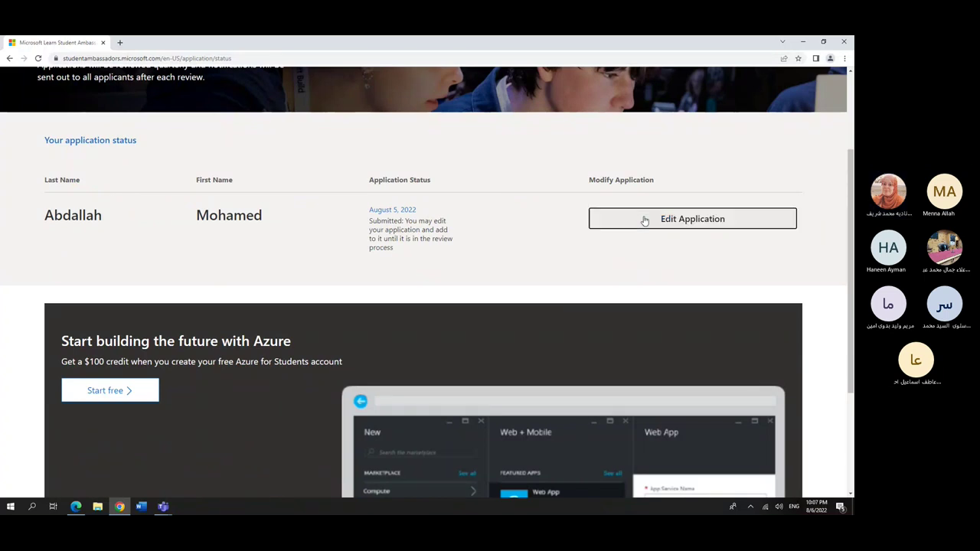
pyautogui.scroll(-3, 645, 221)
pyautogui.scroll(1, 671, 241)
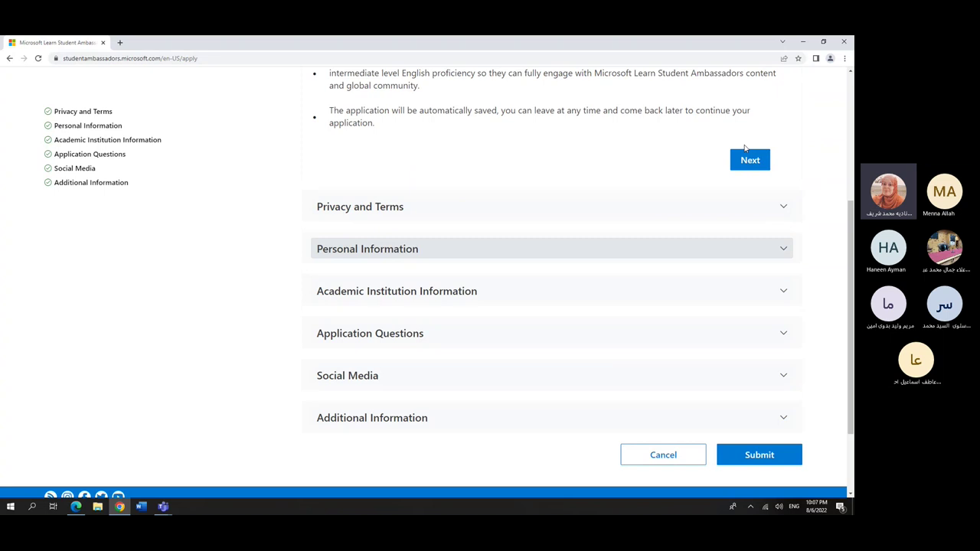
pyautogui.scroll(1, 744, 148)
pyautogui.click(777, 239)
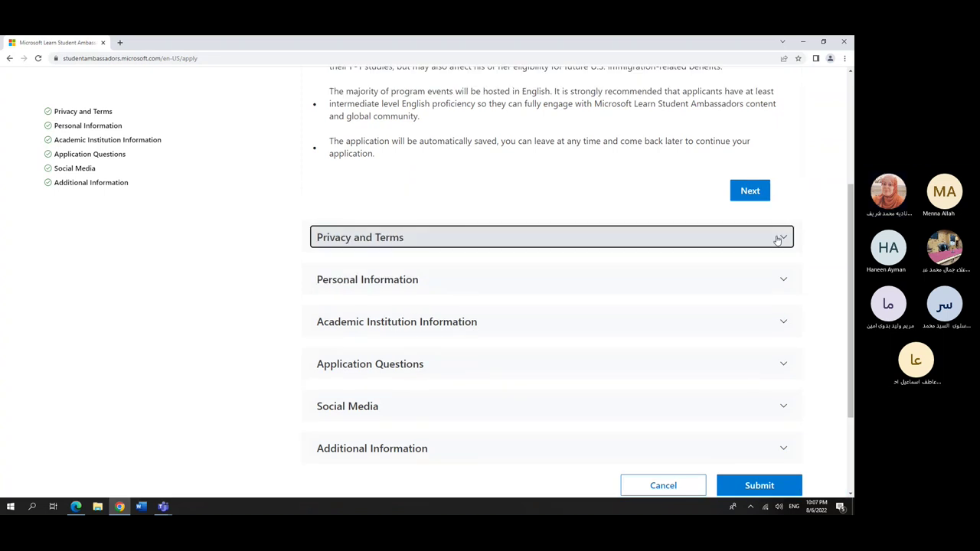
pyautogui.scroll(-5, 777, 240)
pyautogui.click(781, 273)
# Examine the Inspire video link and read the written Teach and Promote answers in the Application Questions section
pyautogui.scroll(1, 633, 186)
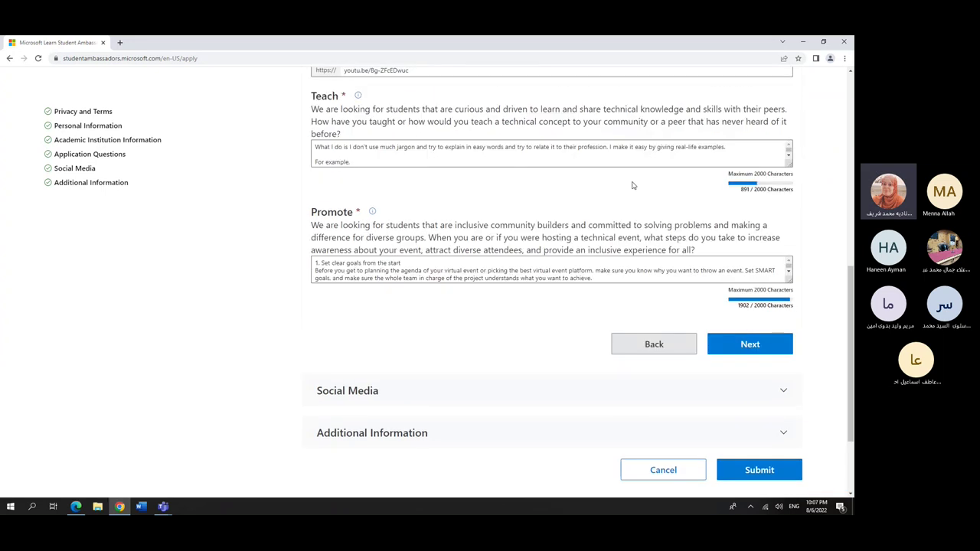
pyautogui.scroll(1, 633, 185)
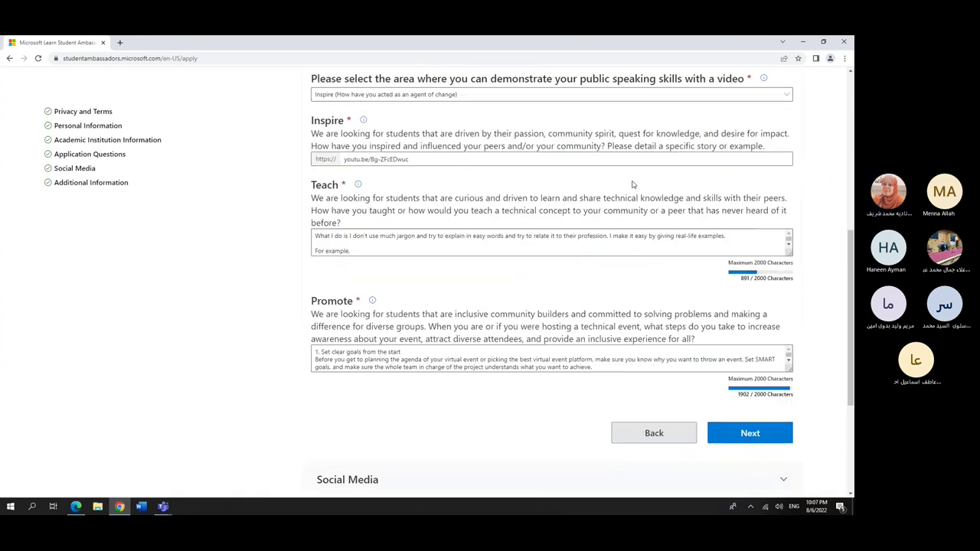
pyautogui.click(388, 159)
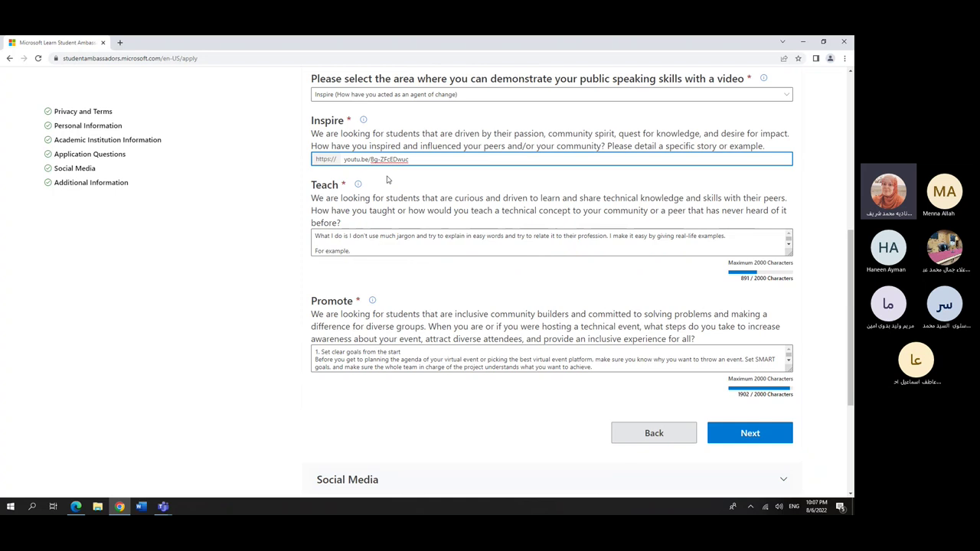
pyautogui.scroll(-2, 389, 179)
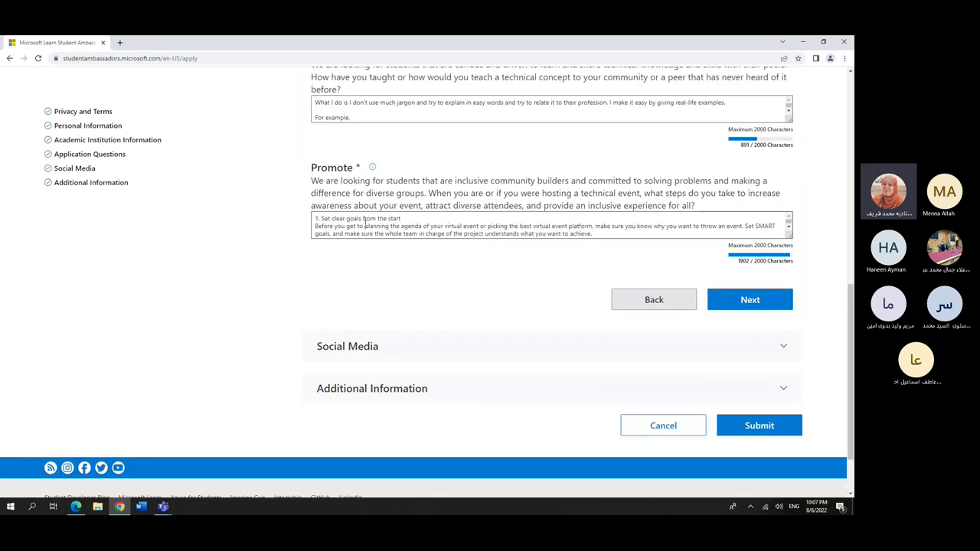
pyautogui.click(377, 102)
pyautogui.scroll(1, 376, 103)
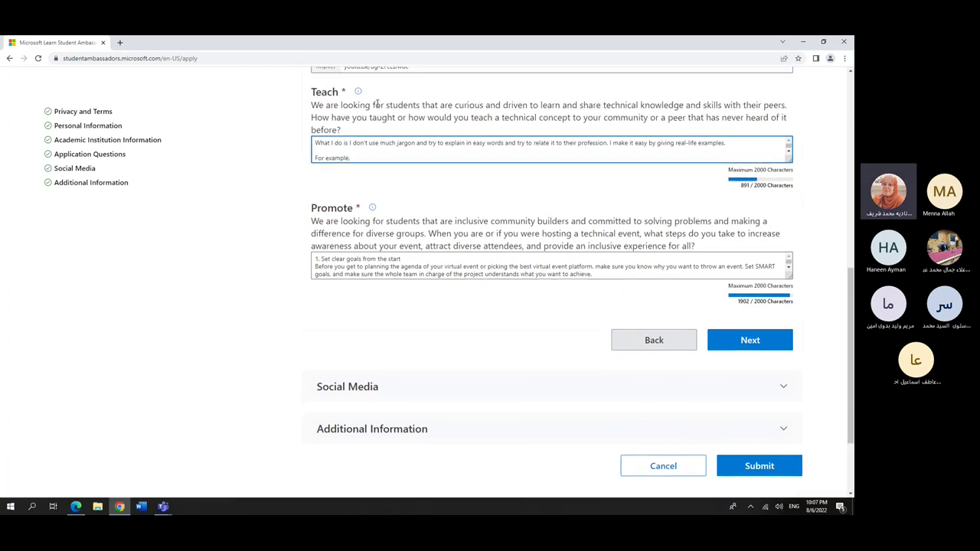
pyautogui.scroll(1, 376, 102)
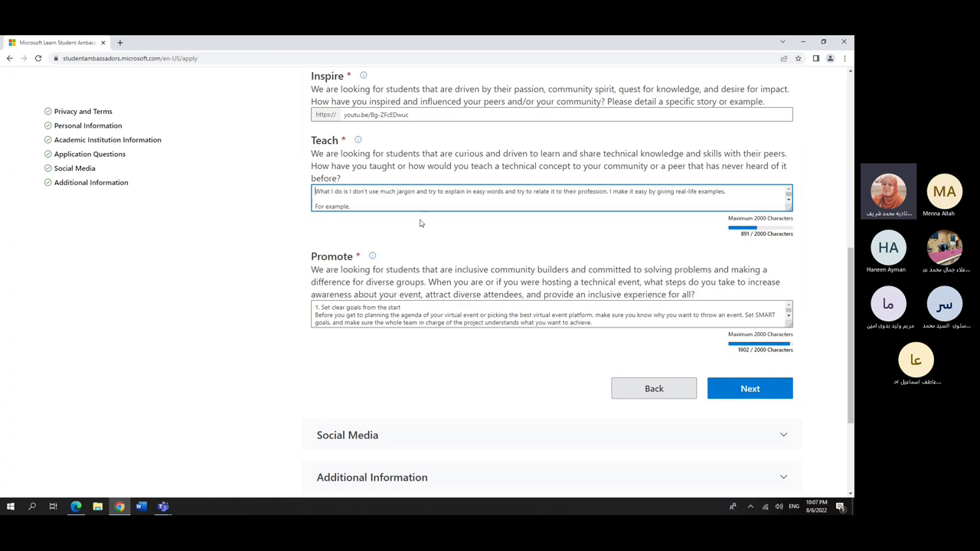
pyautogui.moveTo(788, 200); pyautogui.dragTo(796, 229)
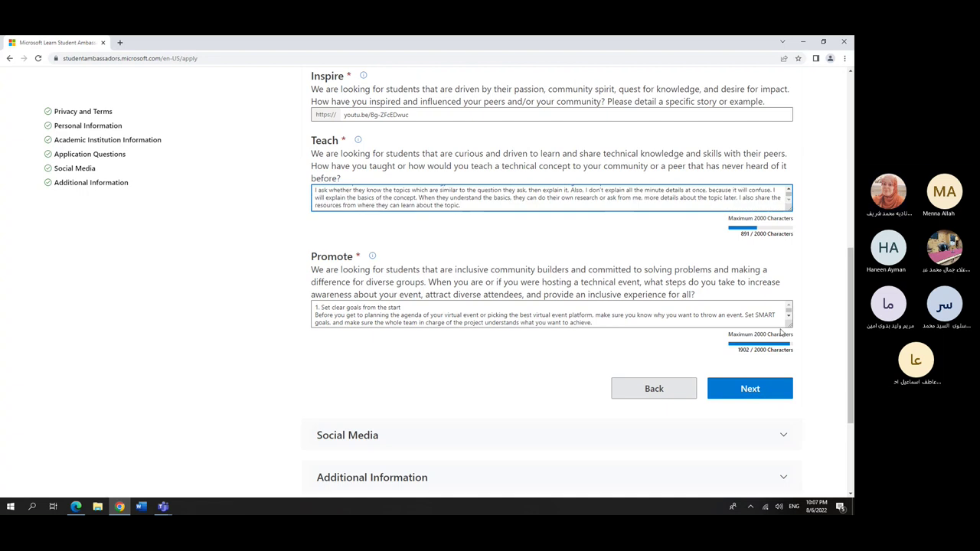
pyautogui.scroll(-4, 791, 319)
pyautogui.scroll(-5, 791, 319)
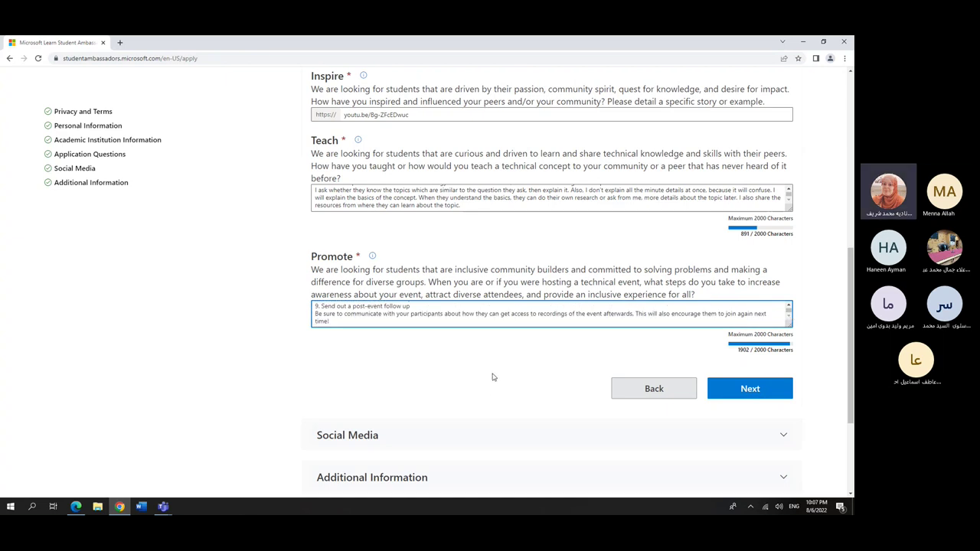
pyautogui.scroll(-3, 490, 375)
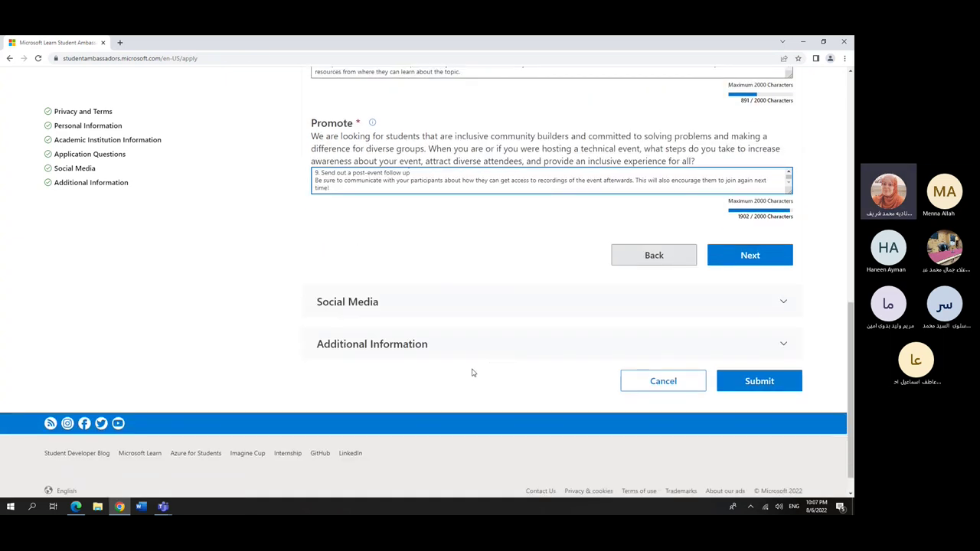
# Expand the Academic Institution Information section and review its country, institution, degree and expected graduation date fields
pyautogui.scroll(1, 472, 373)
pyautogui.scroll(3, 472, 373)
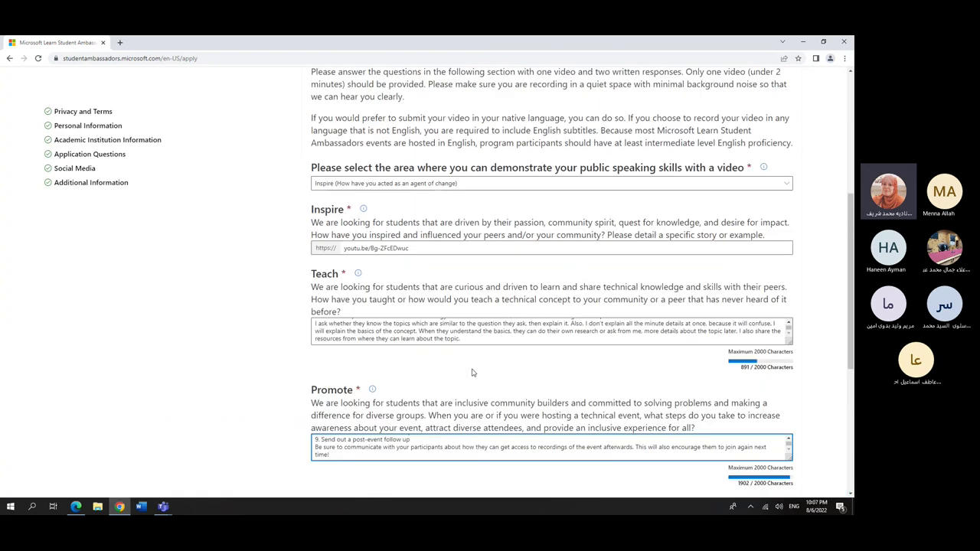
pyautogui.scroll(4, 467, 367)
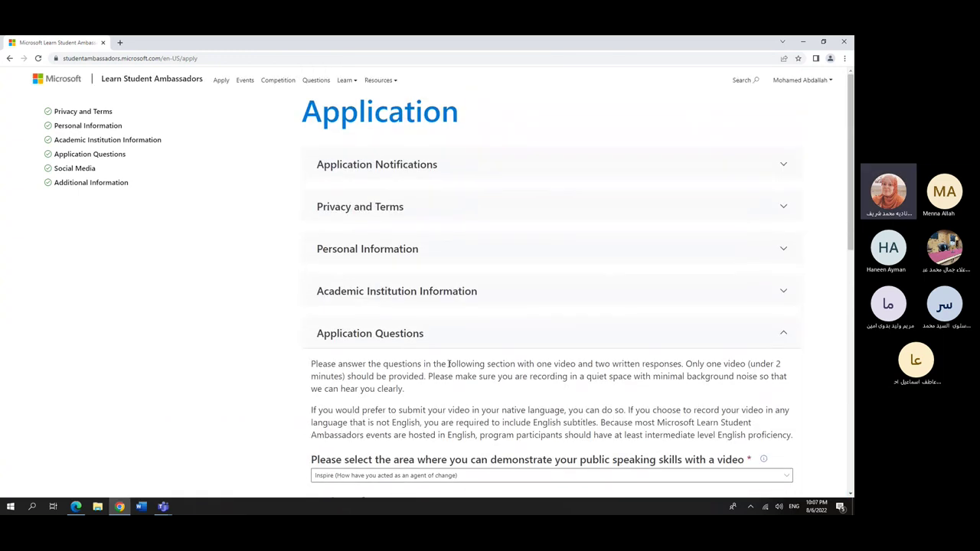
pyautogui.click(783, 292)
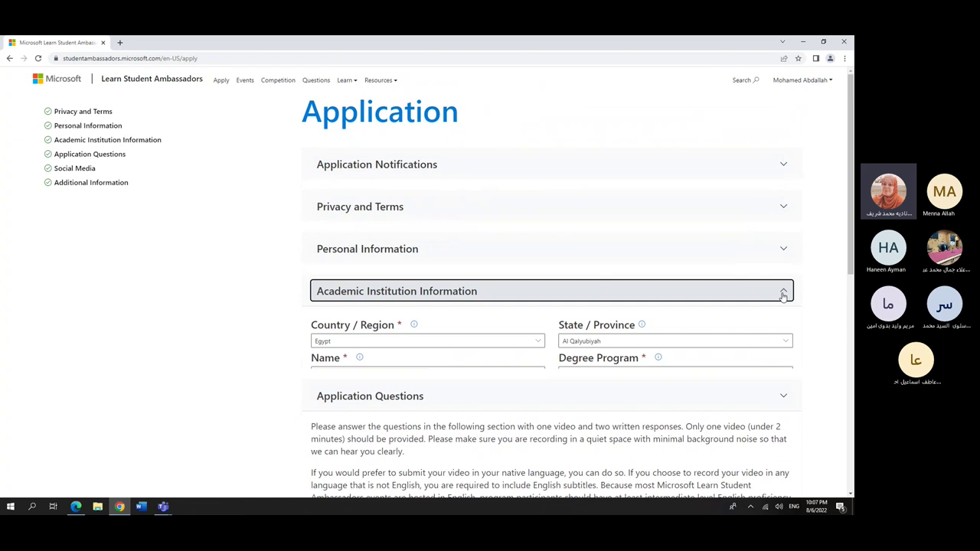
pyautogui.scroll(-3, 783, 295)
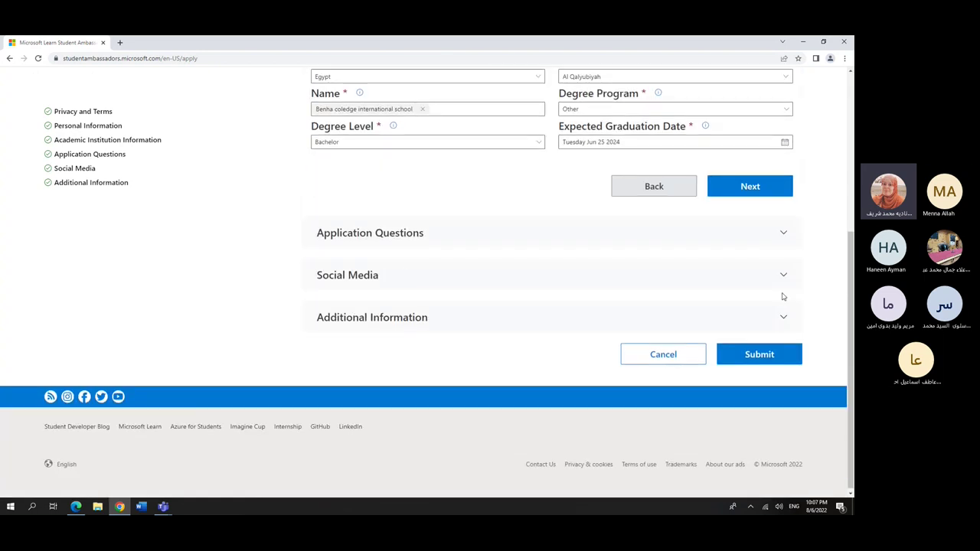
pyautogui.scroll(3, 320, 315)
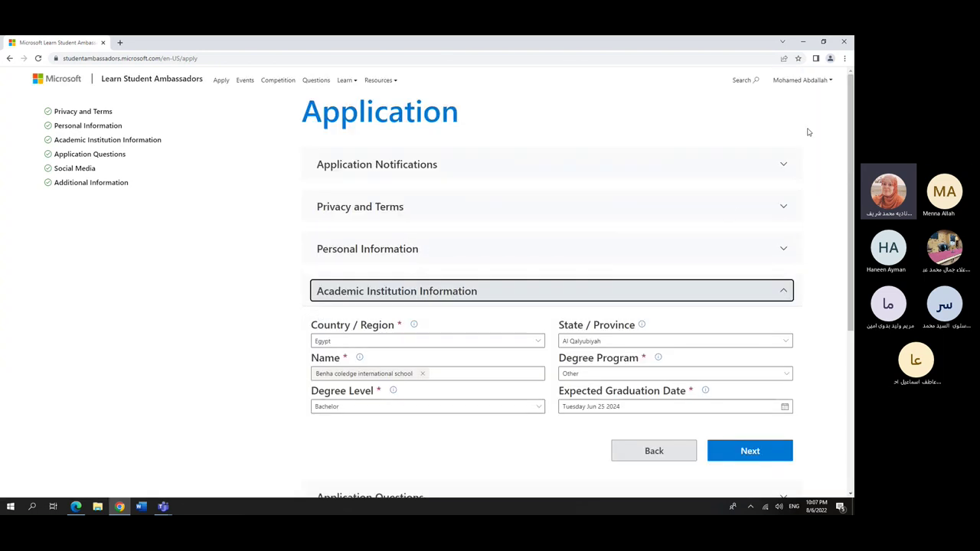
# Close the Chrome window, switch to the Microsoft Teams meeting and stop sharing the screen
pyautogui.click(845, 42)
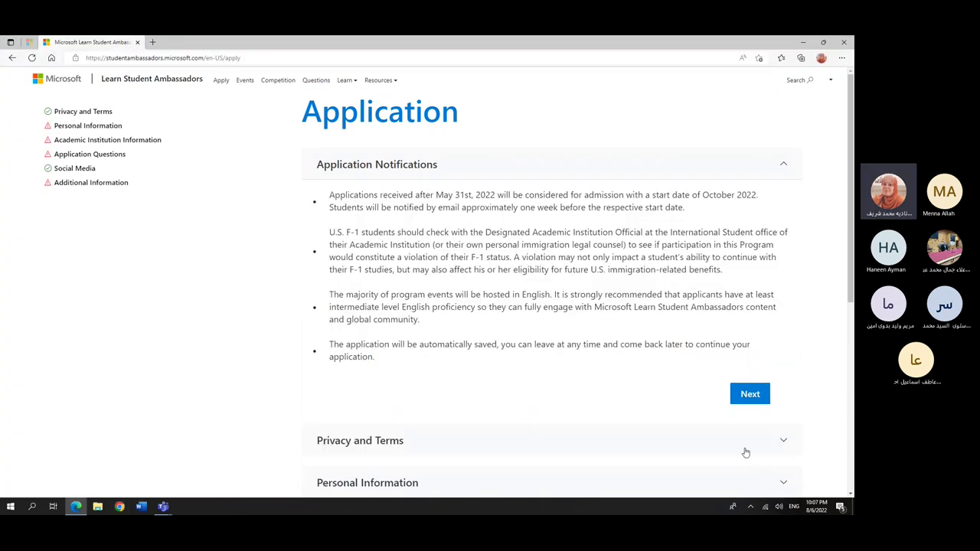
pyautogui.click(735, 453)
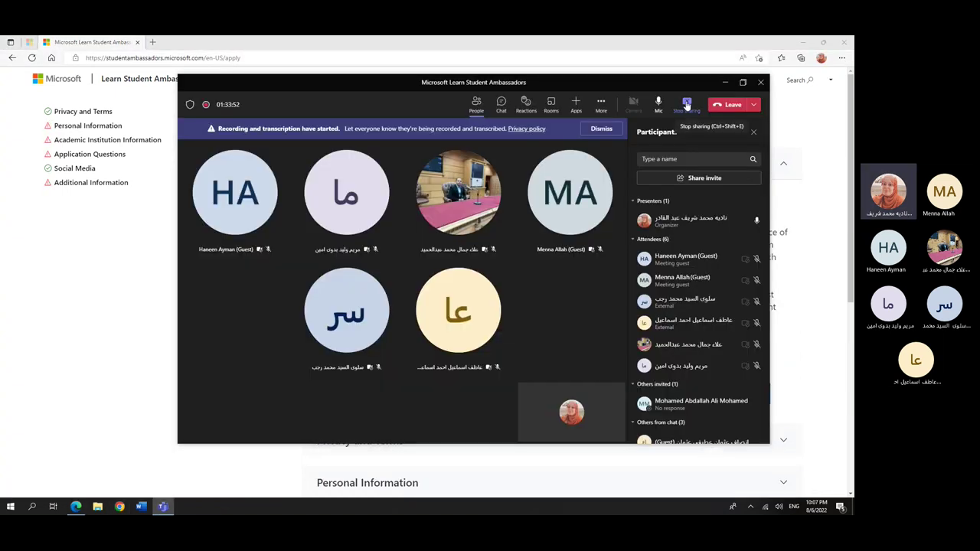
pyautogui.click(678, 110)
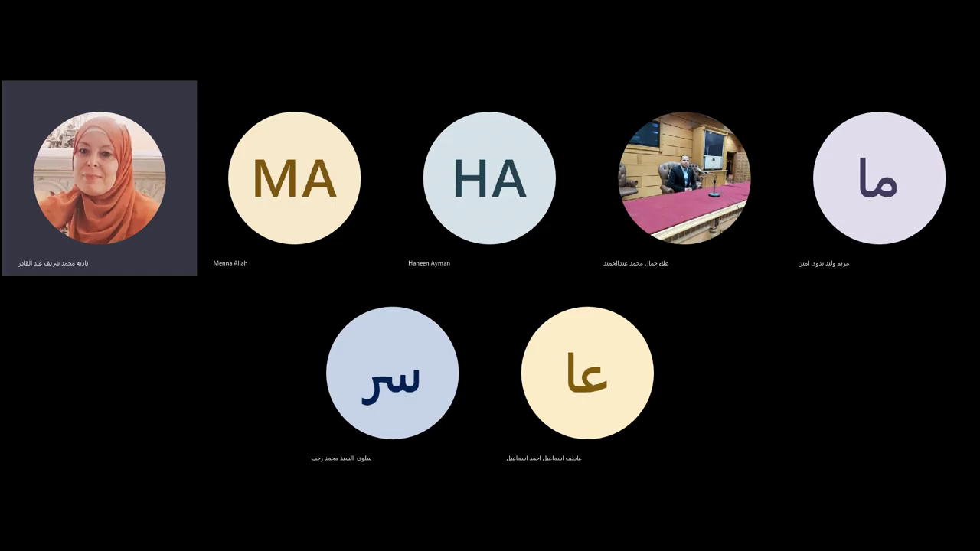